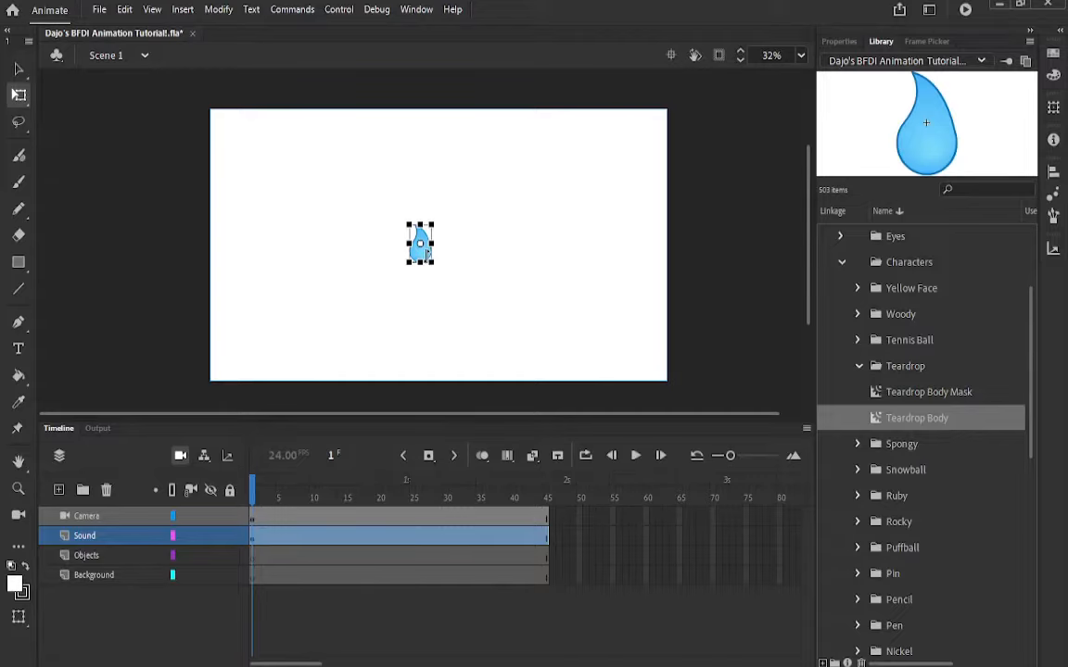
Move the teardrop body from the Sound layer to the first frame of the Objects layer
scroll(422, 260, "up", 6)
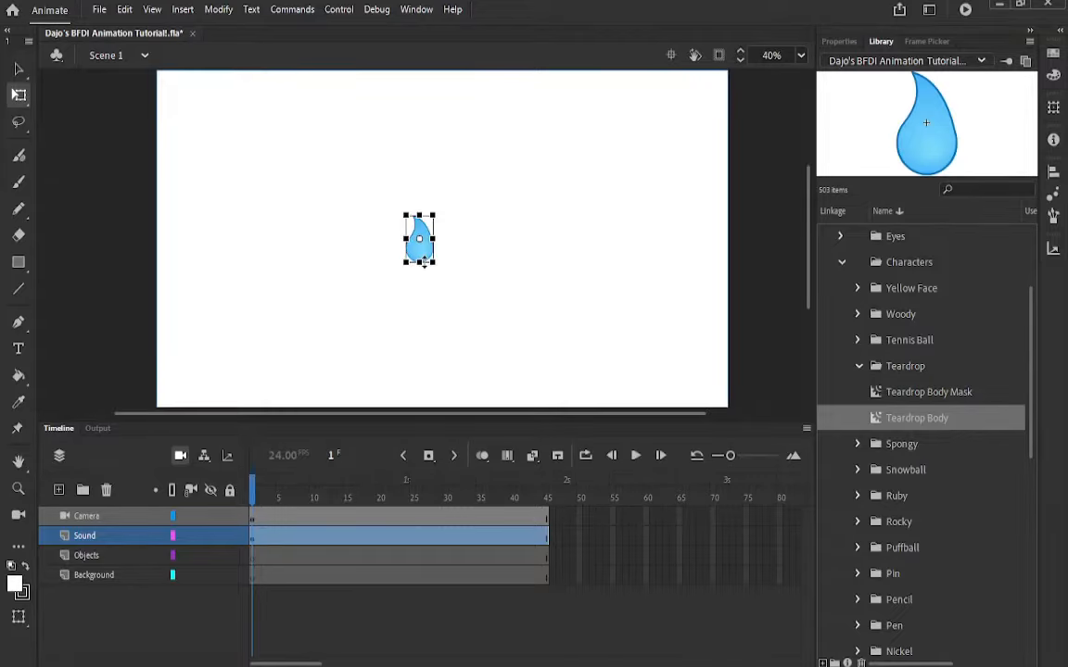
scroll(414, 252, "up", 1)
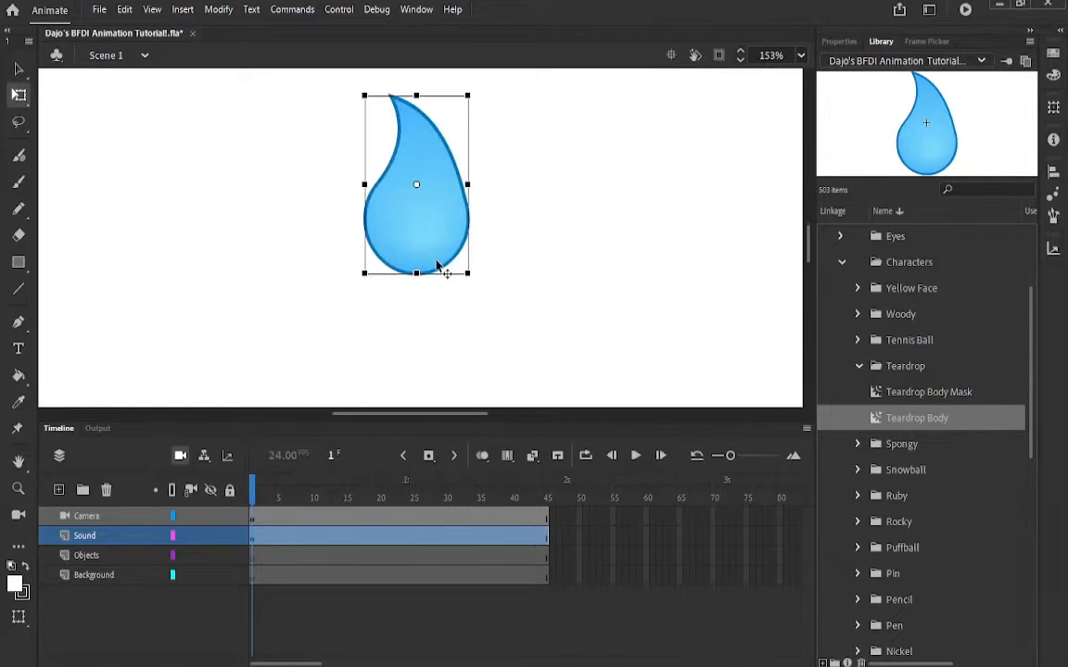
scroll(446, 287, "up", 2)
left_click_drag(809, 242, 809, 255)
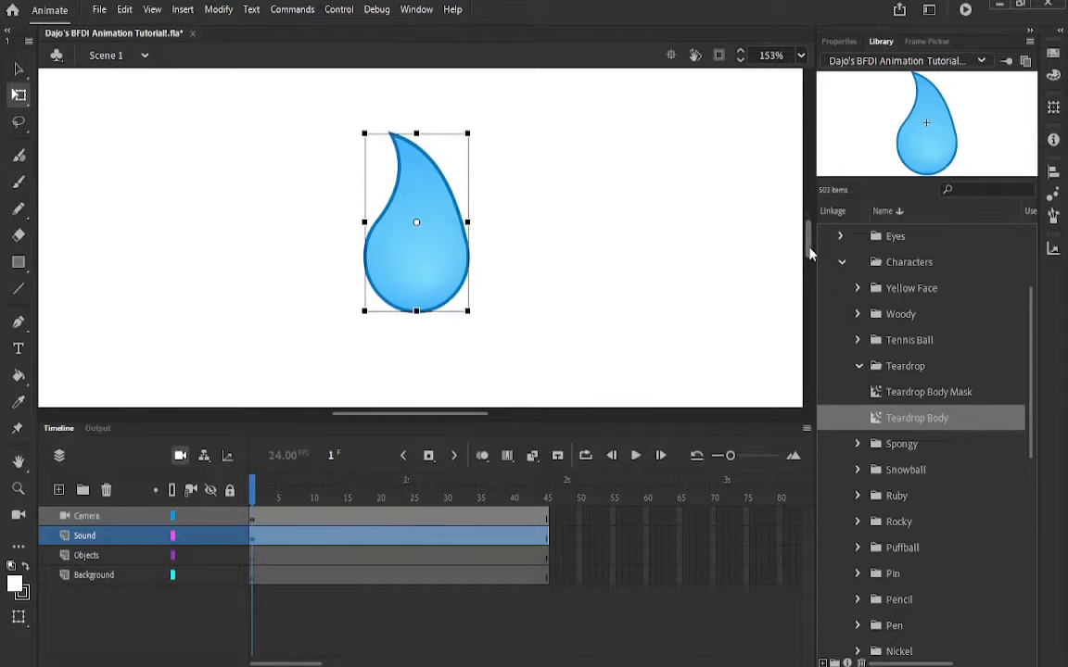
left_click(341, 305)
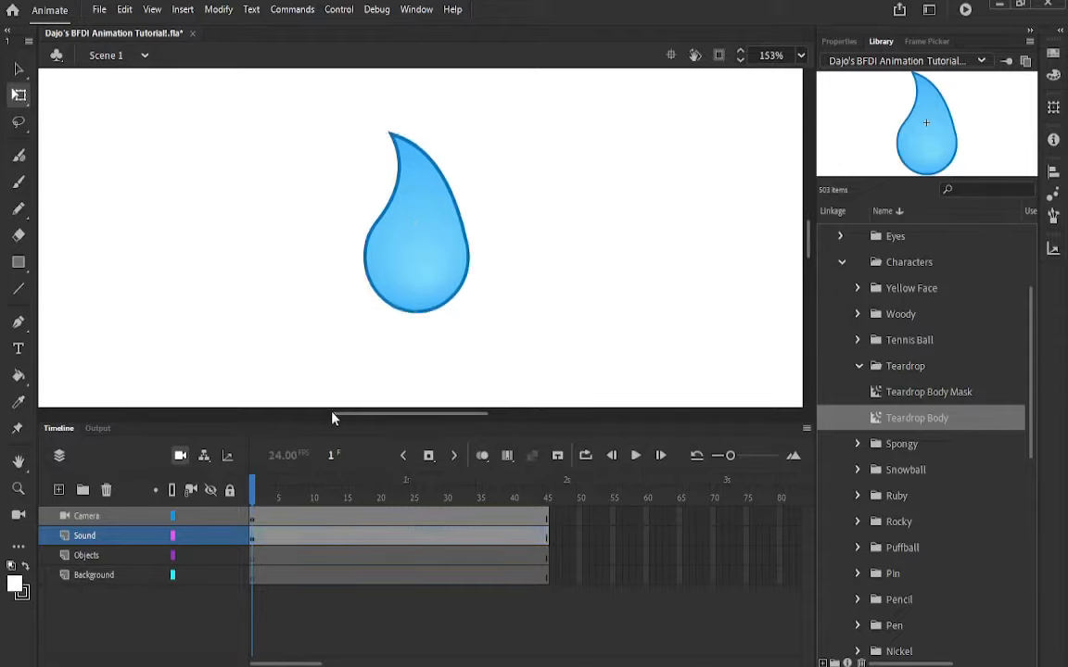
left_click_drag(255, 555, 253, 576)
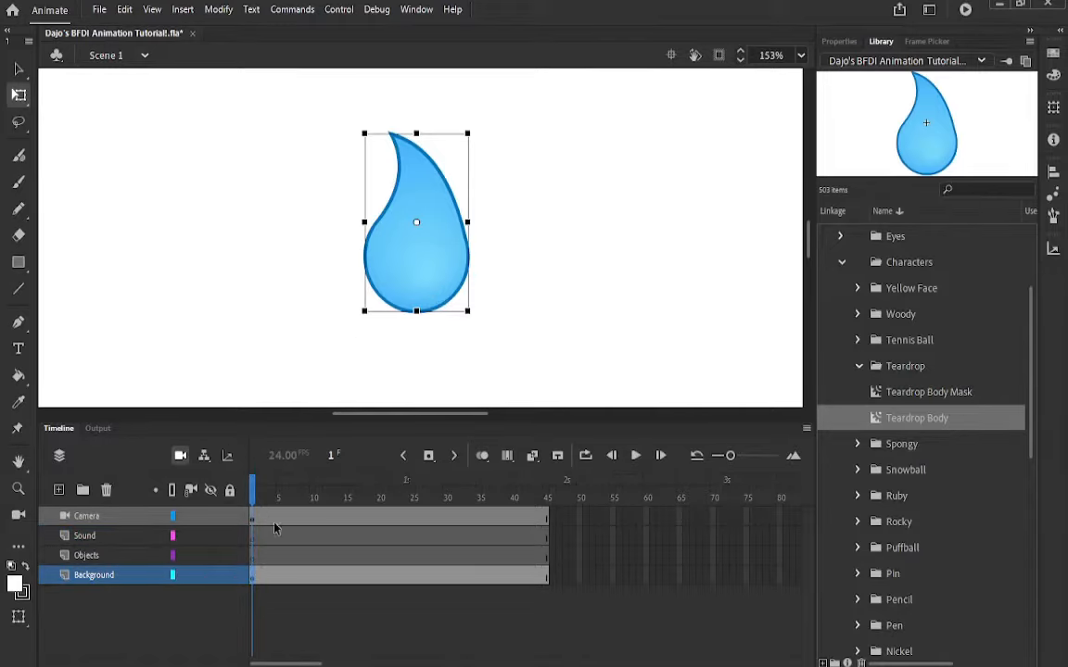
left_click(233, 555)
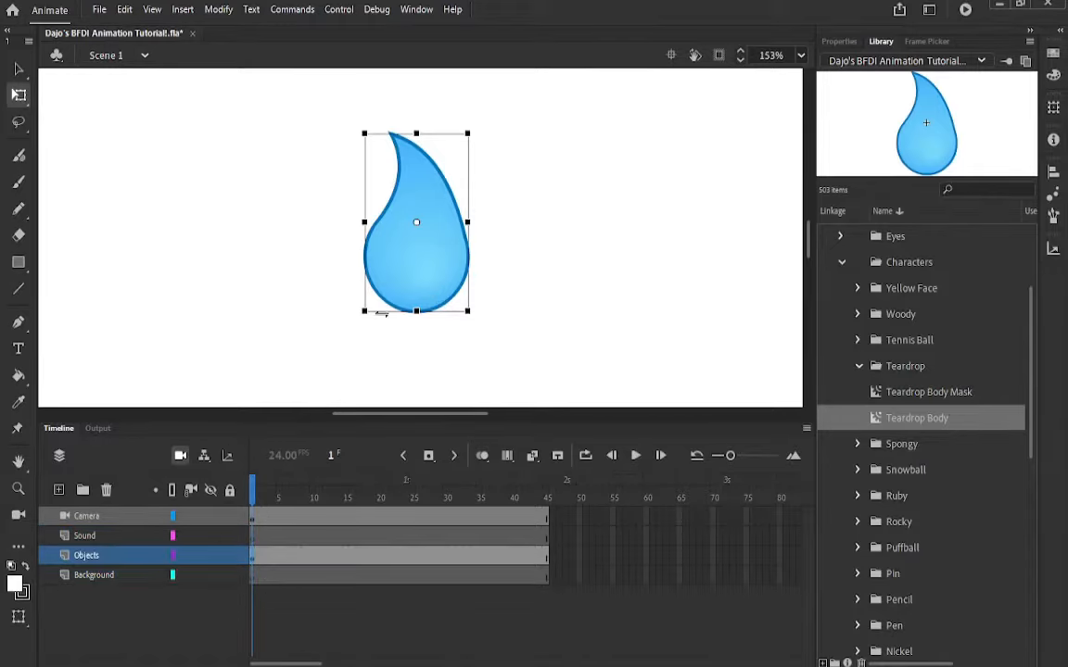
Convert the teardrop body to a graphic symbol named Teardrop and open that symbol for editing
double_click(423, 268)
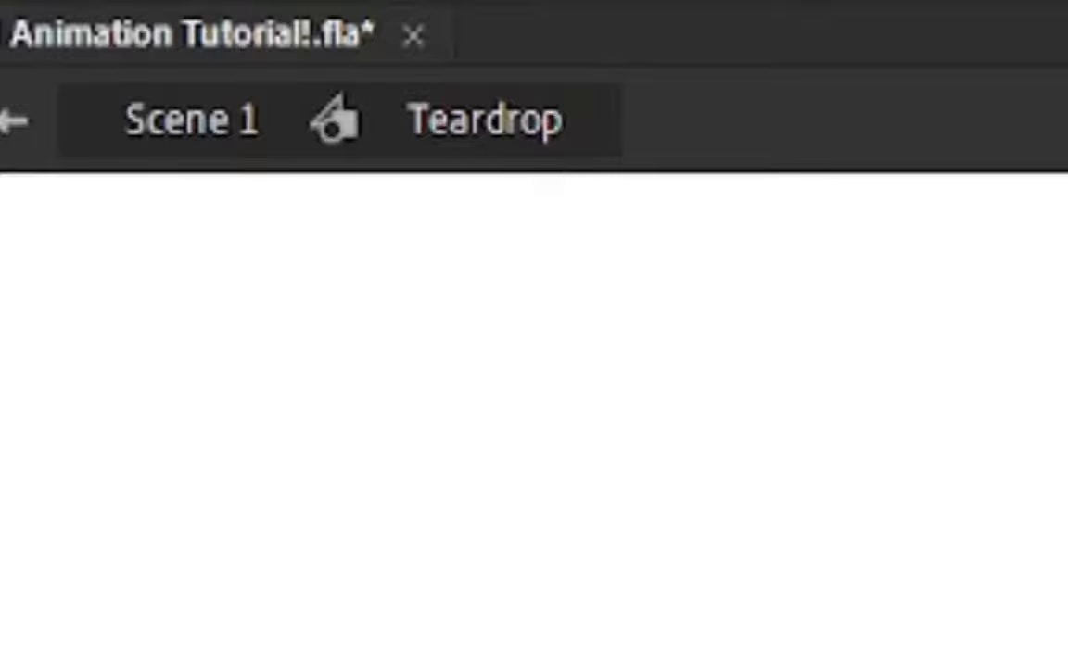
double_click(755, 659)
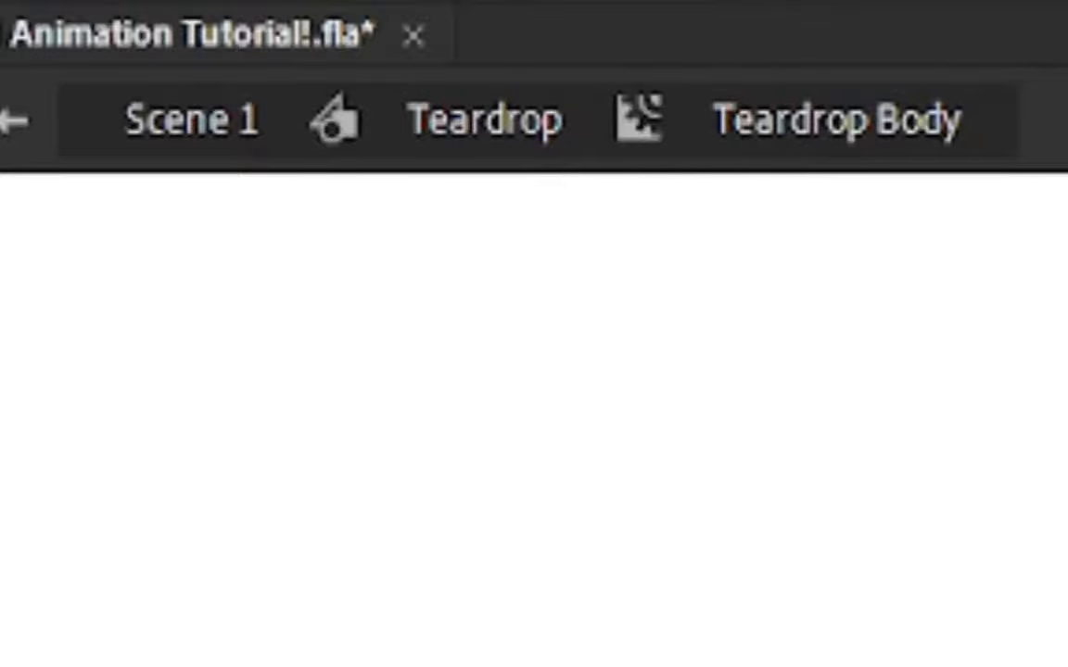
left_click(9, 134)
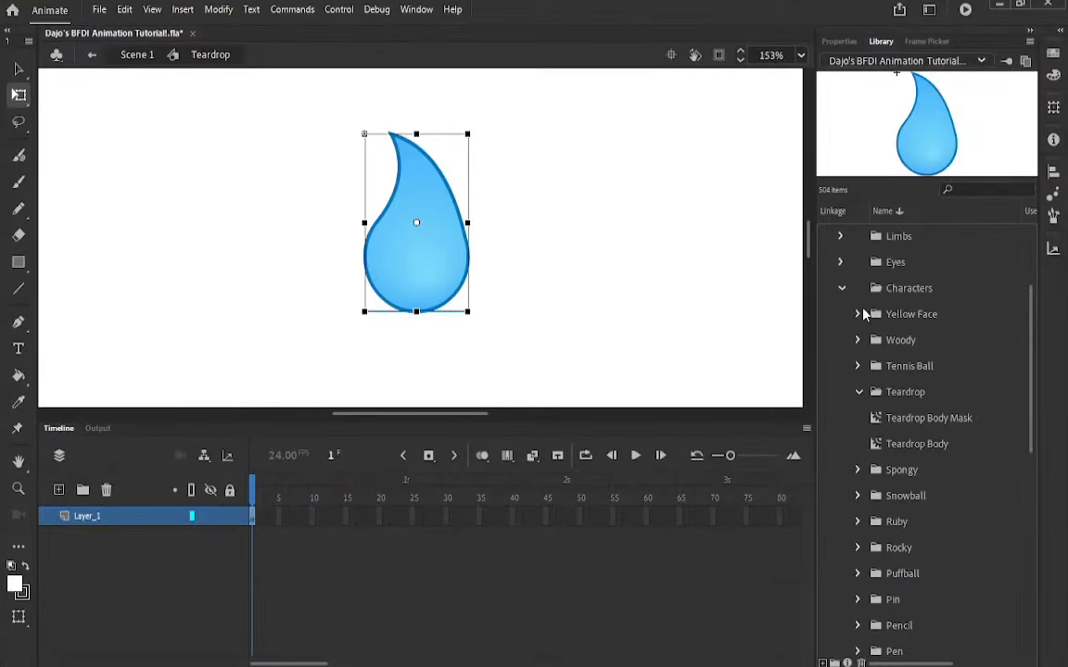
Add Eye Normal and Eye Surprised Left from the library's Eyes folder side by side on the teardrop's face
left_click(858, 391)
left_click(841, 288)
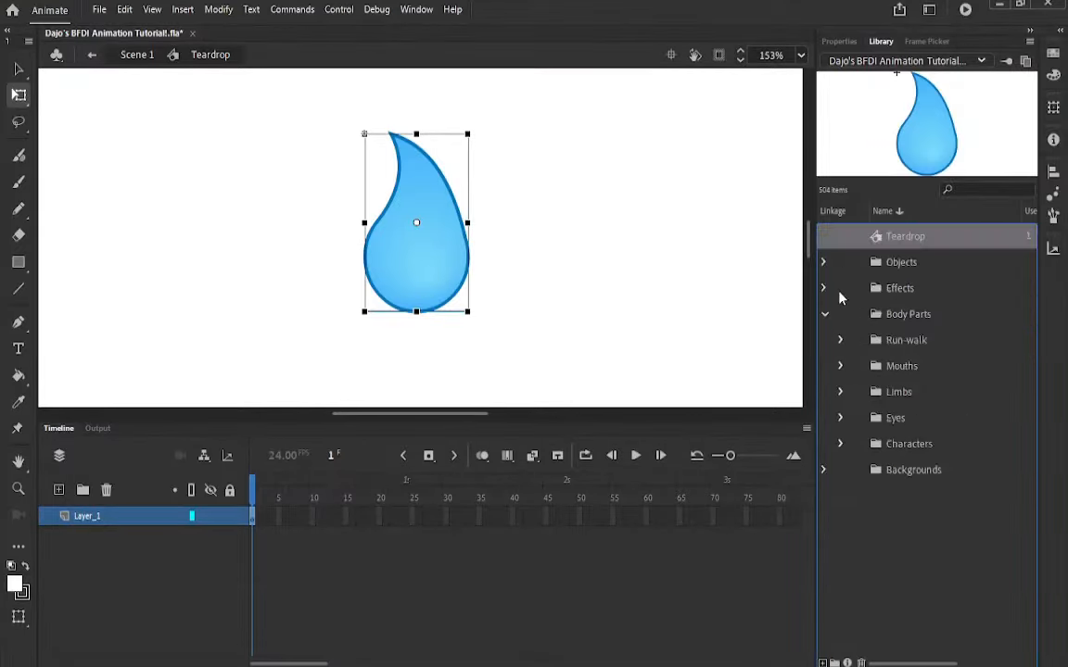
left_click(840, 419)
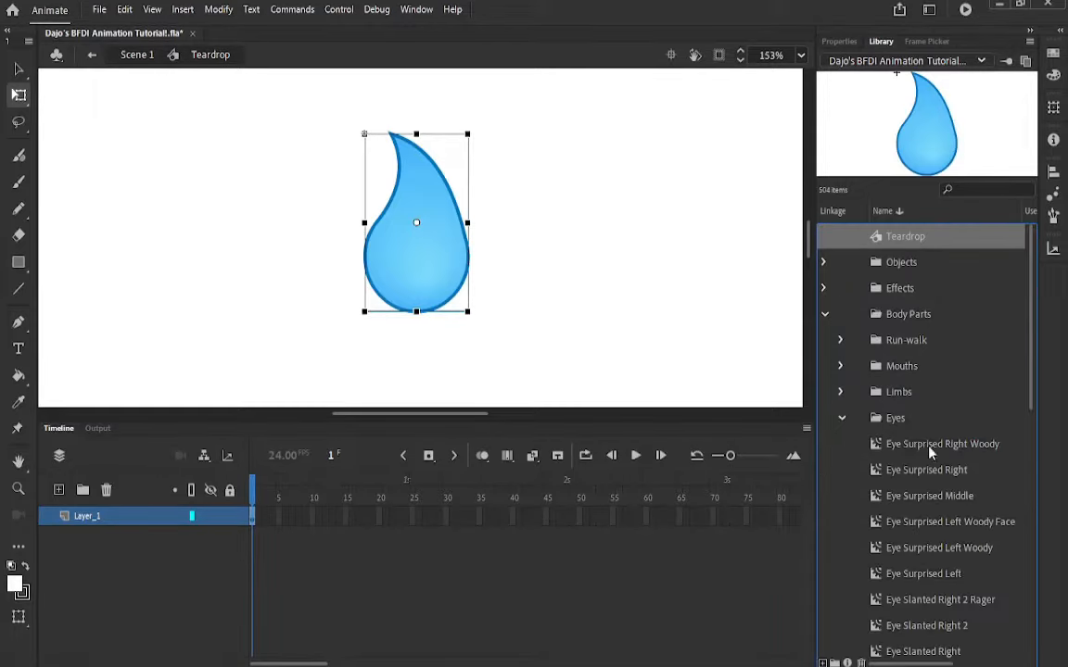
scroll(930, 452, "down", 3)
left_click_drag(912, 574, 401, 228)
left_click_drag(923, 340, 397, 254)
scroll(400, 229, "up", 4)
left_click_drag(474, 247, 469, 246)
left_click(628, 254)
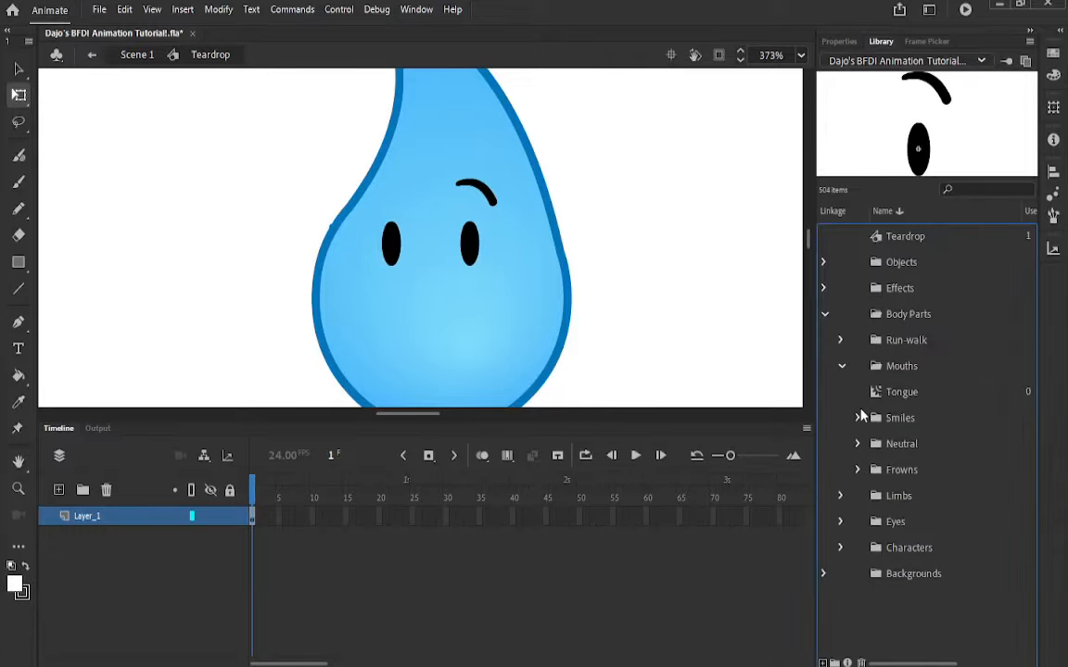
Place the Smile Closed mouth below the eyes, flip it horizontally, and nudge it to centre it on the face
left_click(857, 418)
scroll(906, 597, "down", 1)
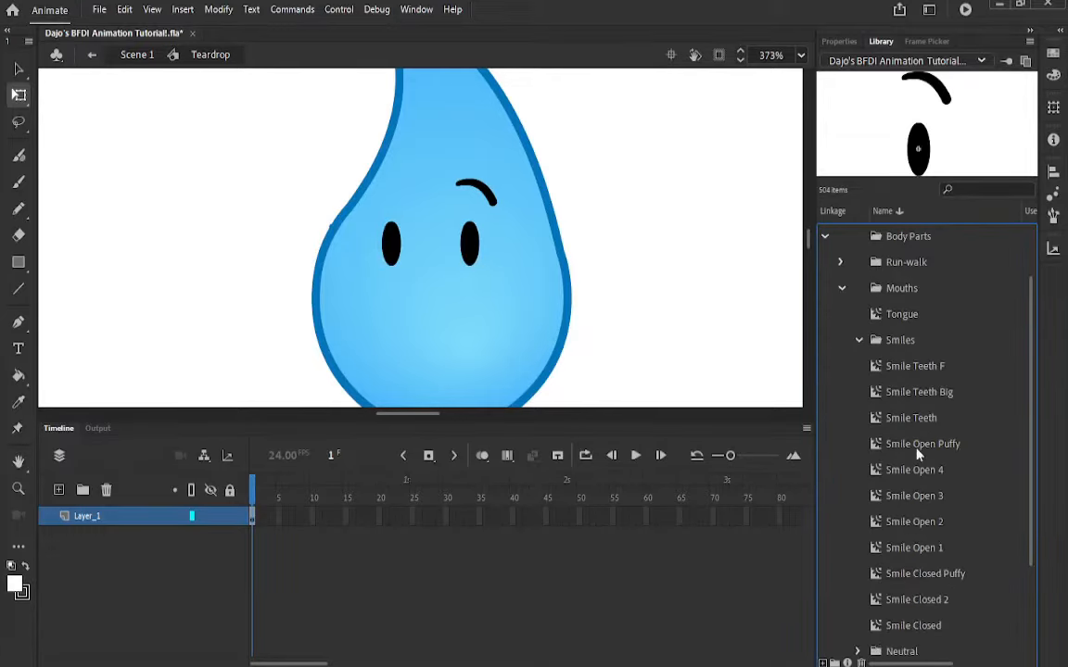
left_click_drag(920, 628, 435, 336)
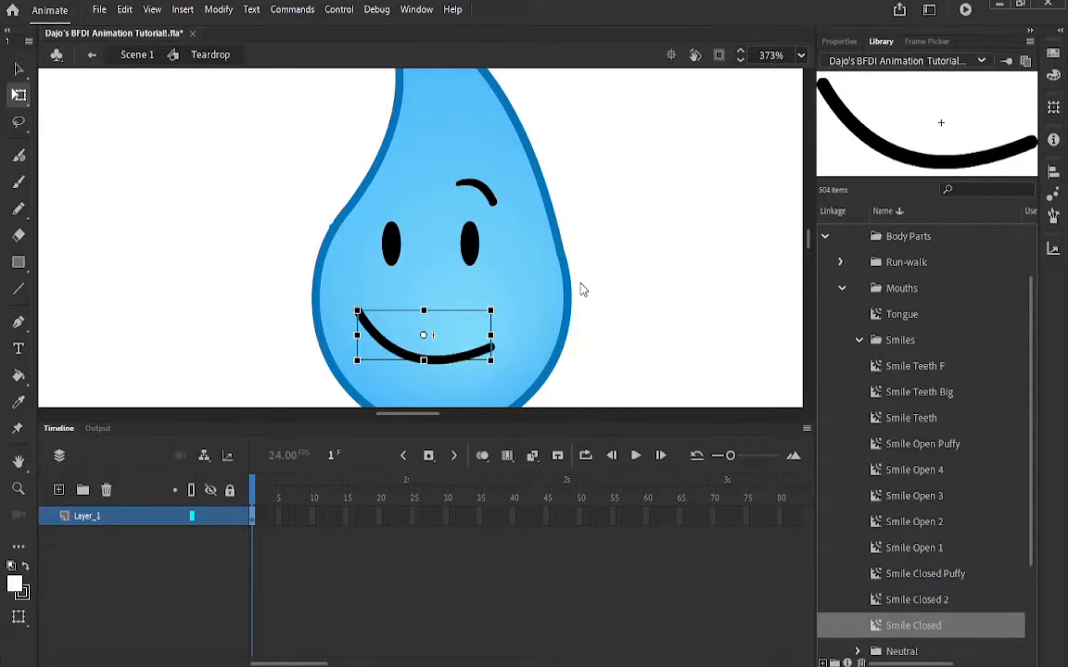
left_click(686, 461)
left_click(602, 355)
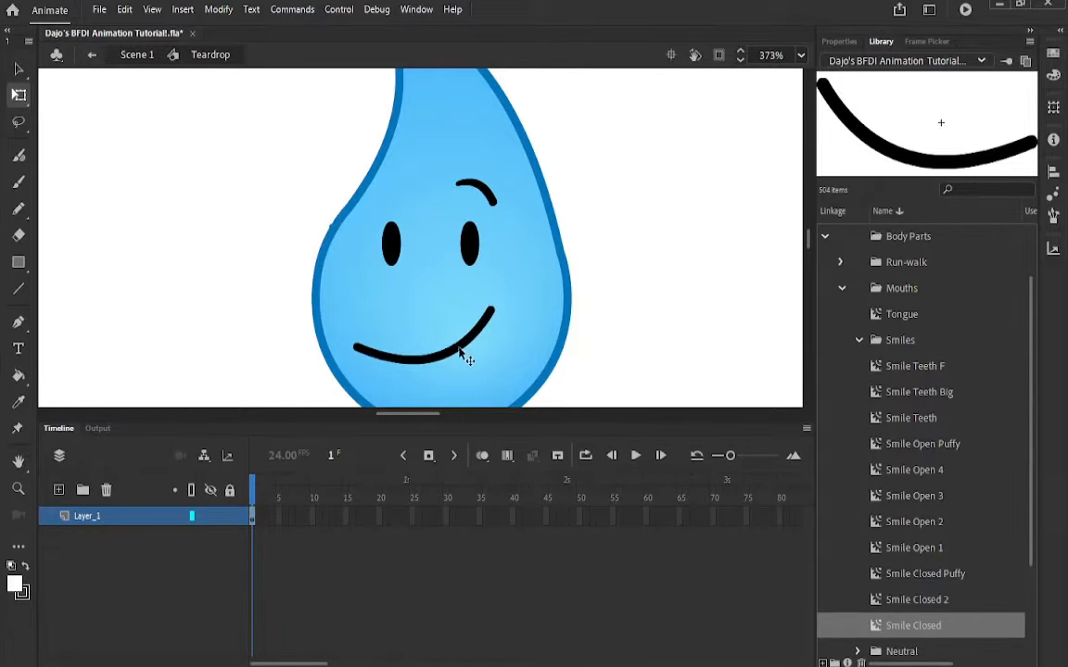
left_click_drag(464, 356, 473, 355)
left_click(608, 337)
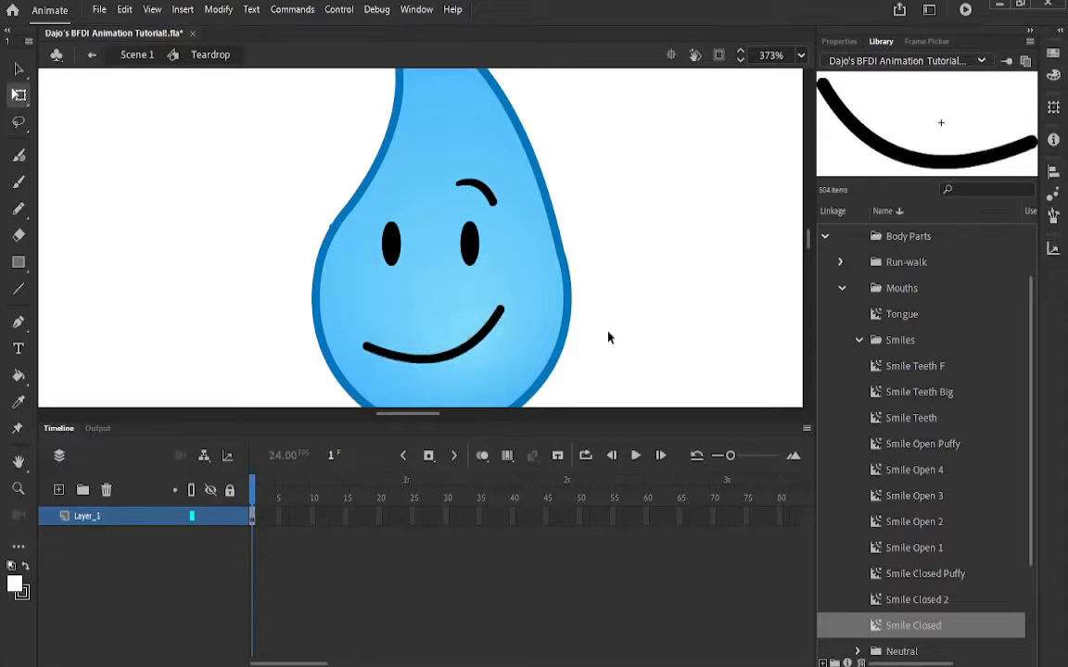
Add an Arm Straight symbol at each lower side of the body and send the left arm to the back
scroll(608, 337, "down", 3)
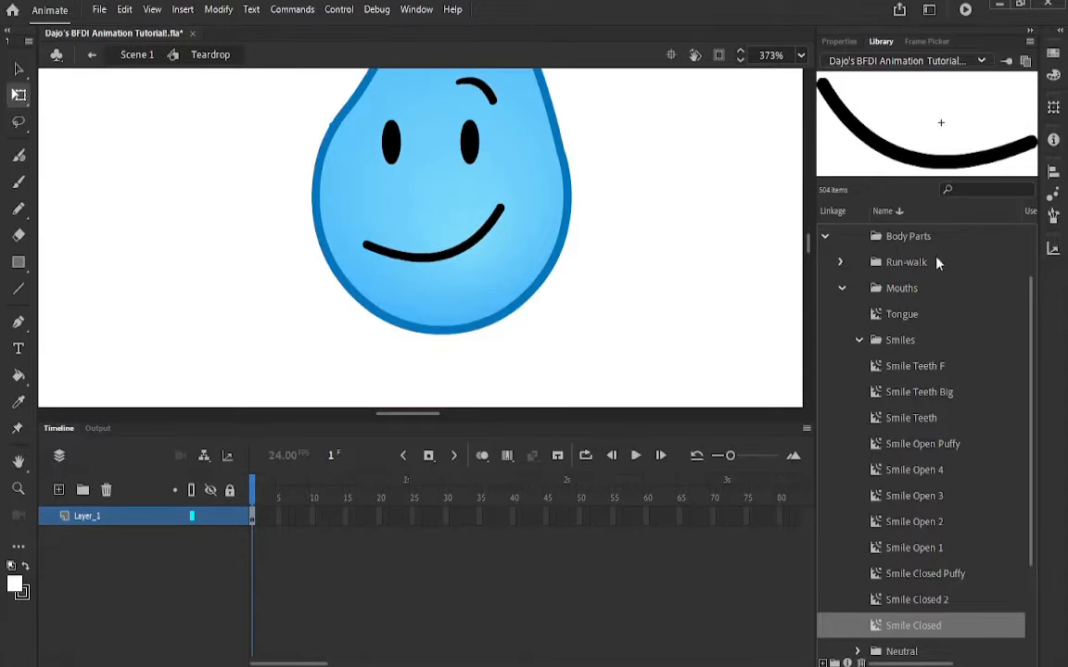
left_click(842, 288)
left_click(841, 390)
left_click(860, 469)
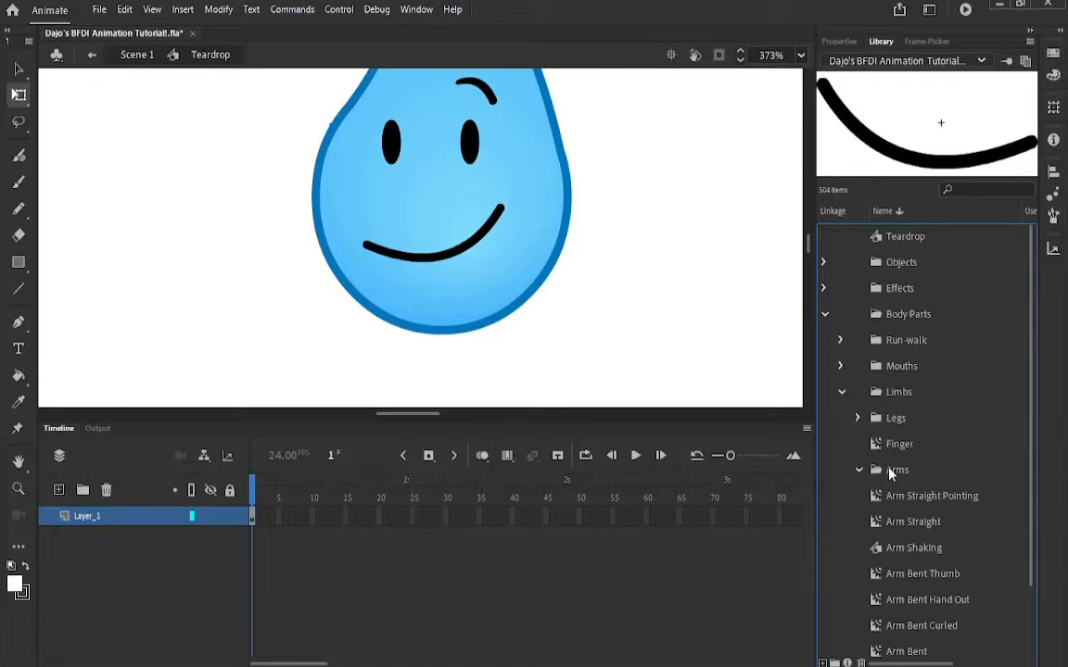
scroll(889, 469, "down", 3)
left_click_drag(912, 436, 530, 339)
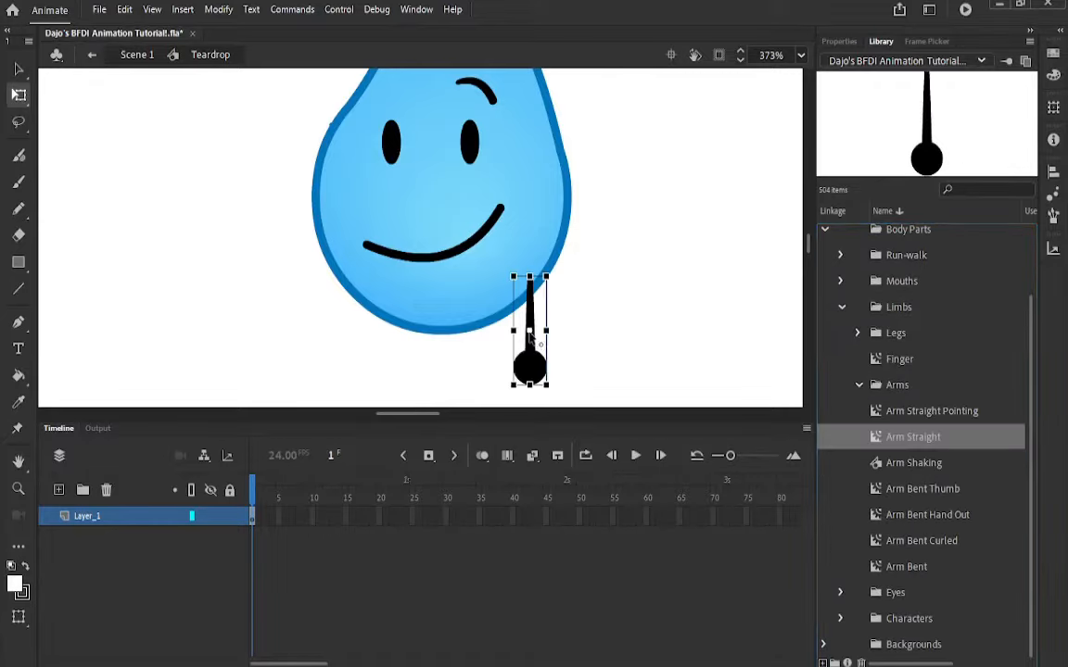
left_click_drag(913, 436, 341, 348)
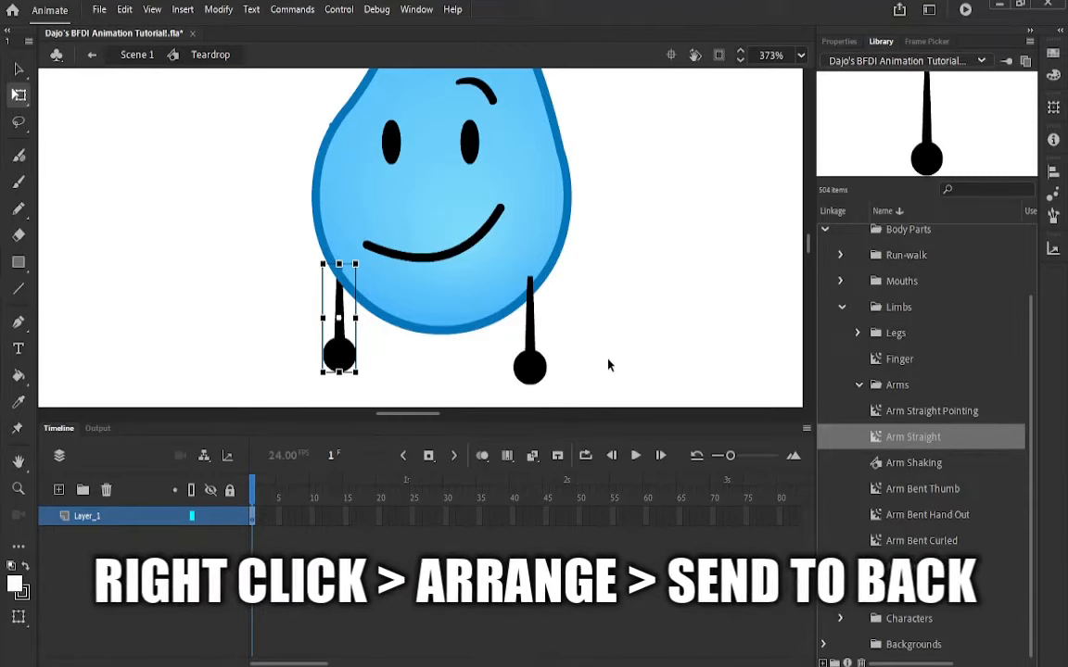
left_click(604, 366)
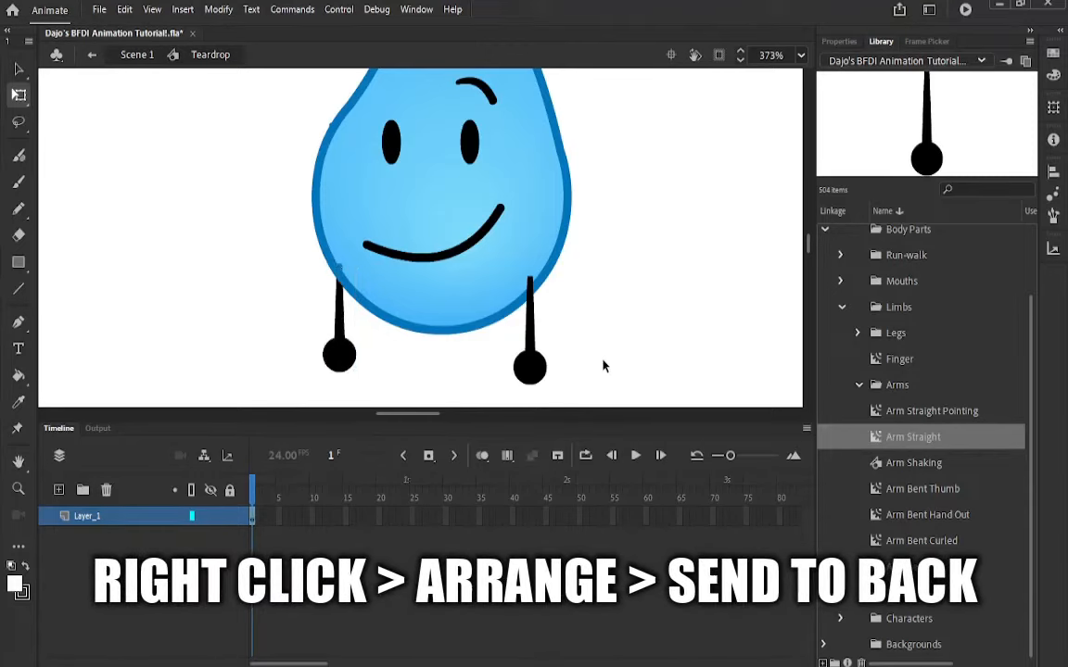
Rotate both arms slightly so that the hands angle outward from the body
left_click(534, 350)
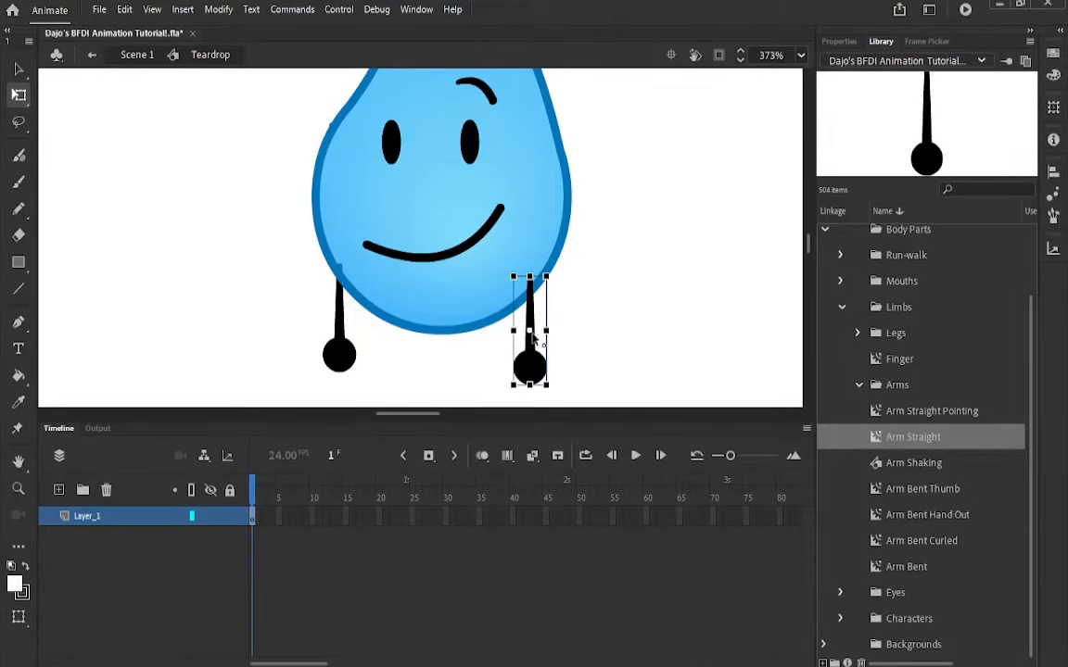
left_click_drag(554, 396, 576, 398)
left_click(339, 347)
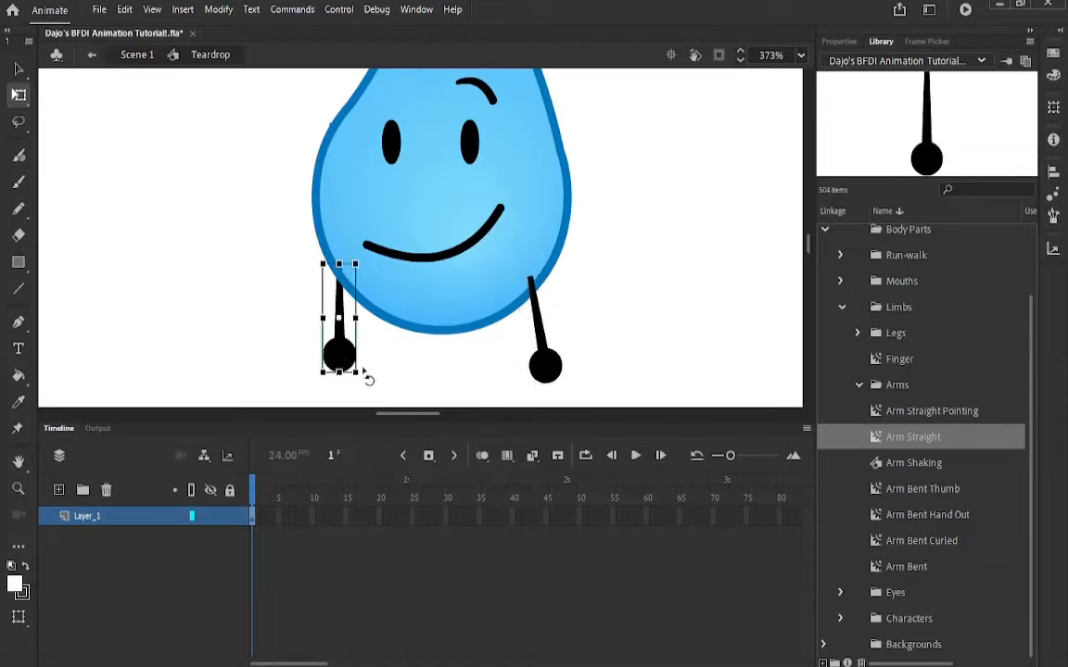
mouse_move(369, 374)
left_mouse_down()
mouse_move(281, 363)
mouse_move(353, 396)
mouse_move(294, 408)
mouse_move(369, 380)
mouse_move(280, 375)
mouse_move(352, 382)
left_mouse_up()
left_click(407, 369)
Place a Leg Straight symbol beneath the body and flip it horizontally so the foot points left
left_click(859, 384)
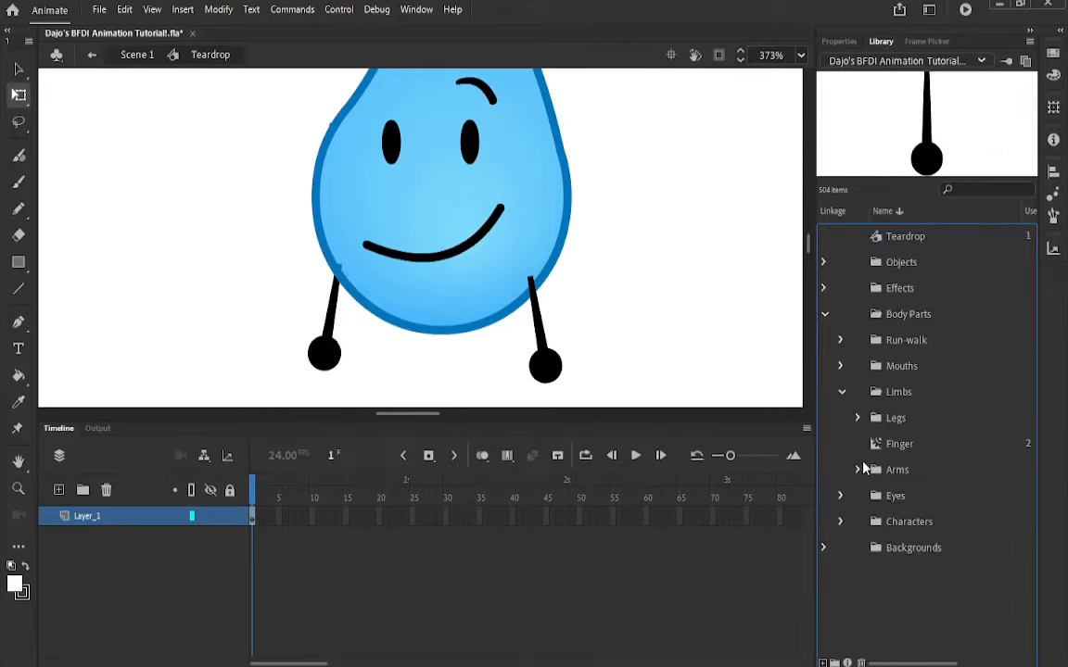
left_click(857, 417)
scroll(912, 495, "down", 3)
left_click_drag(924, 498, 455, 371)
key("ctrl+shift+Down")
scroll(440, 361, "down", 2)
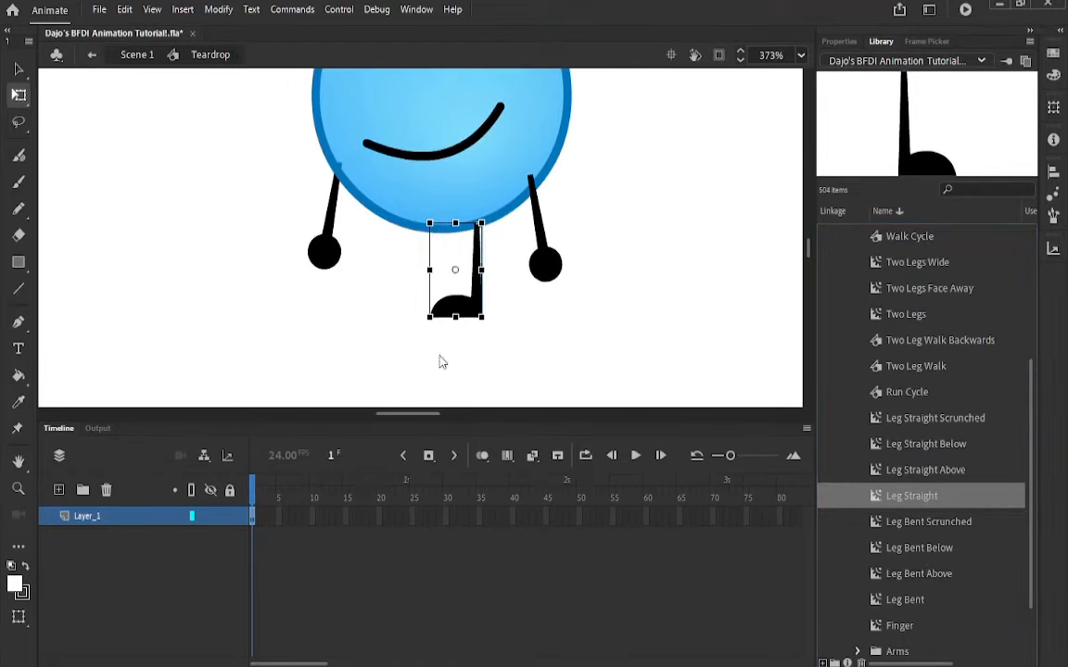
key("ctrl+shift+h")
Add a second left-facing Leg Straight, line the two legs up, and send both behind the body
left_click_drag(911, 496, 384, 301)
left_click_drag(456, 311, 466, 306)
left_click(384, 304, "shift")
right_click(384, 304)
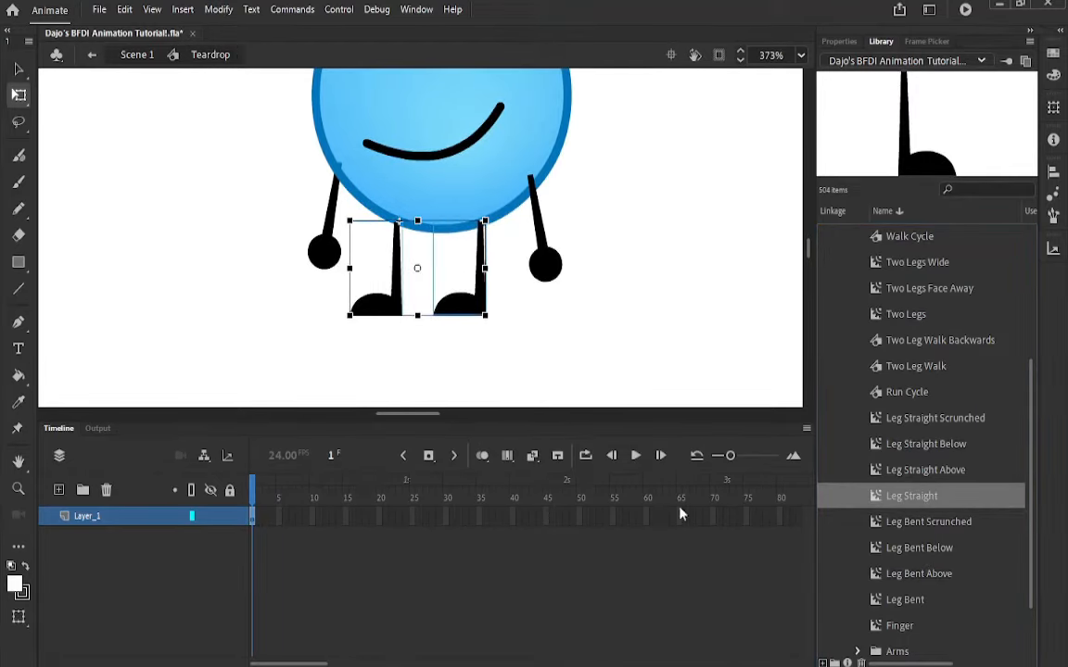
left_click(679, 510)
left_click(505, 340)
Distribute all parts of the teardrop character to separate layers and select the uppermost Arm_Straight layer
scroll(572, 334, "down", 3)
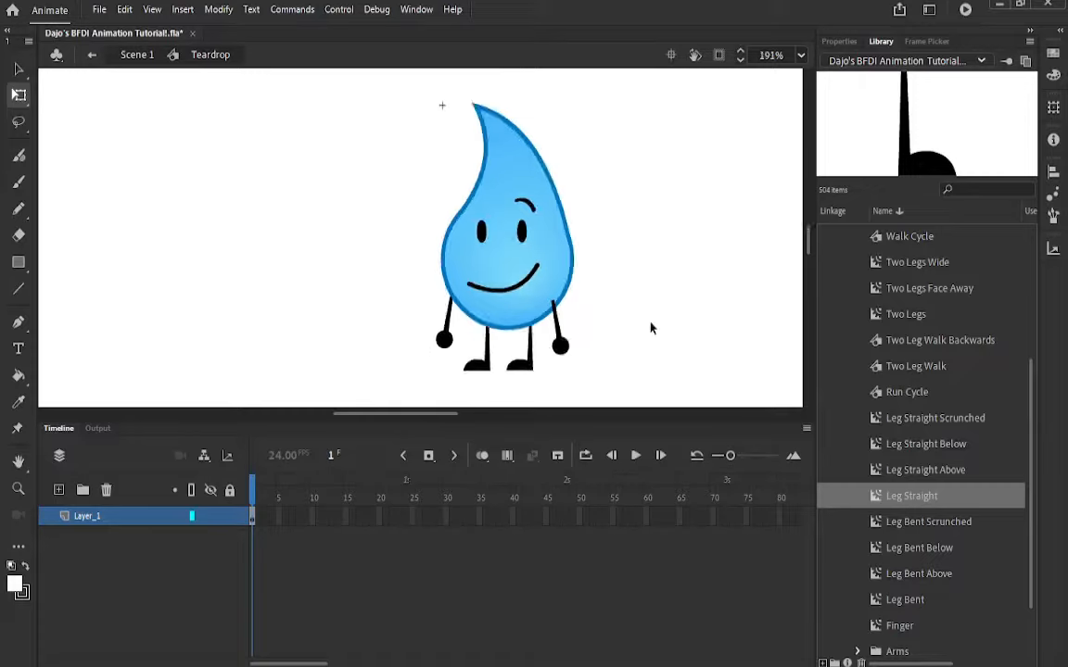
left_click_drag(593, 76, 396, 381)
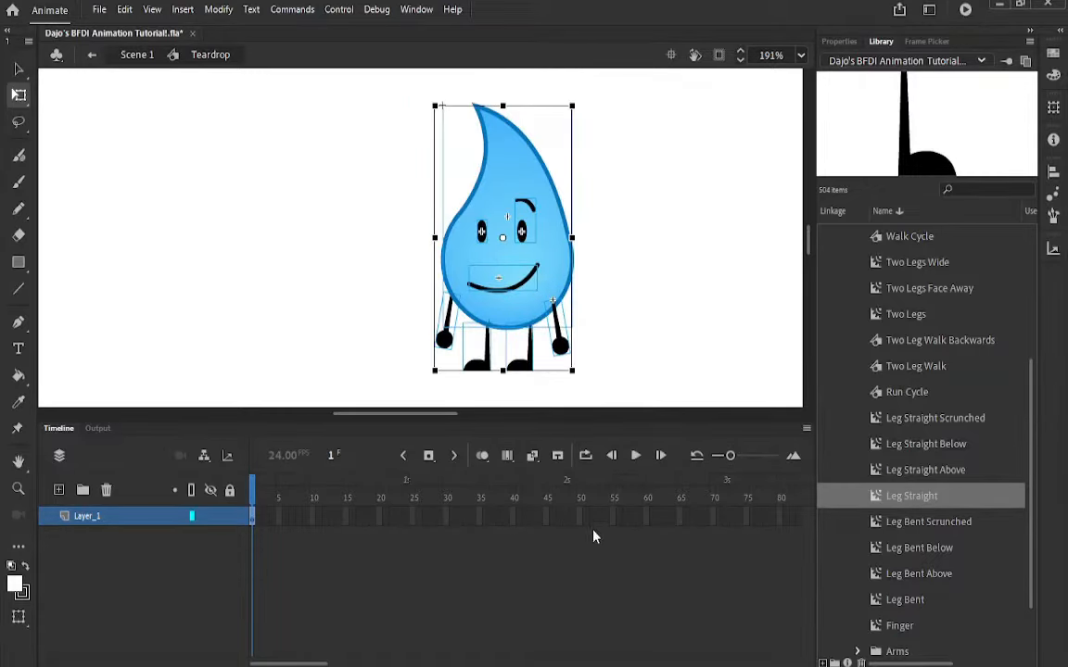
key("ctrl+shift+d")
left_click(220, 637)
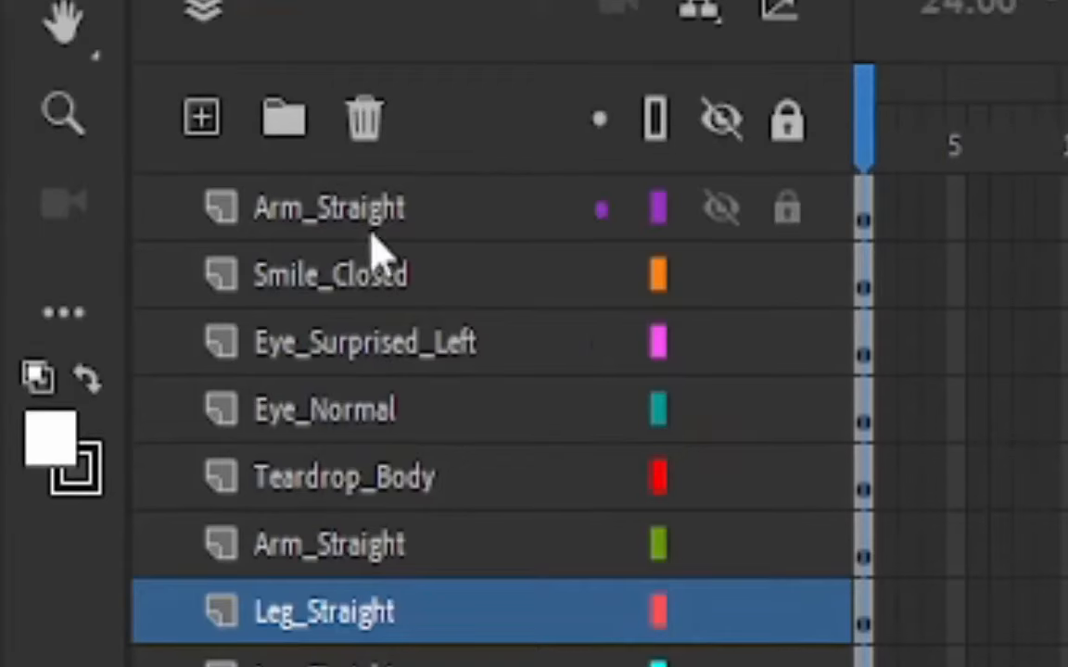
scroll(413, 454, "down", 1)
scroll(436, 556, "up", 1)
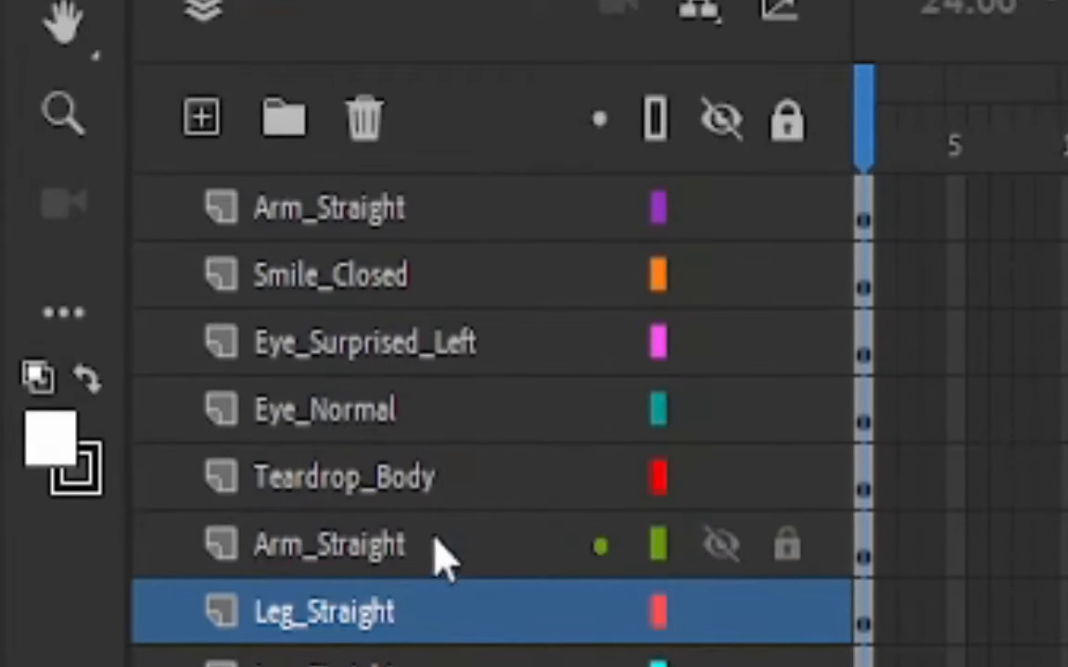
left_click(417, 231)
left_click(410, 280)
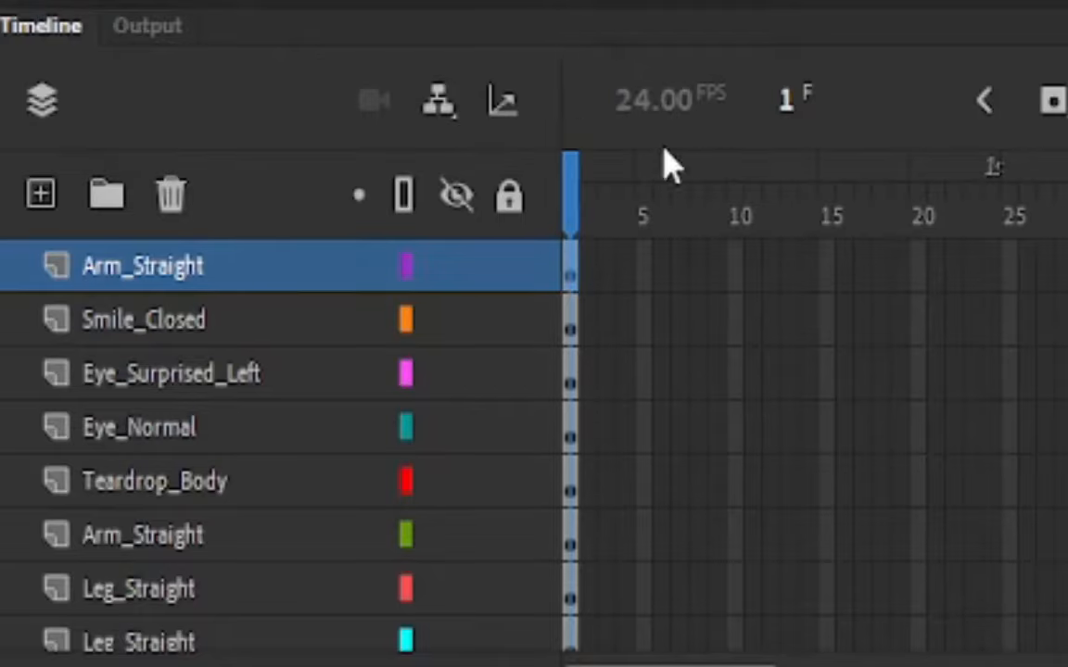
Extend the frames of every body-part layer to frame 45
left_click_drag(575, 271, 986, 248)
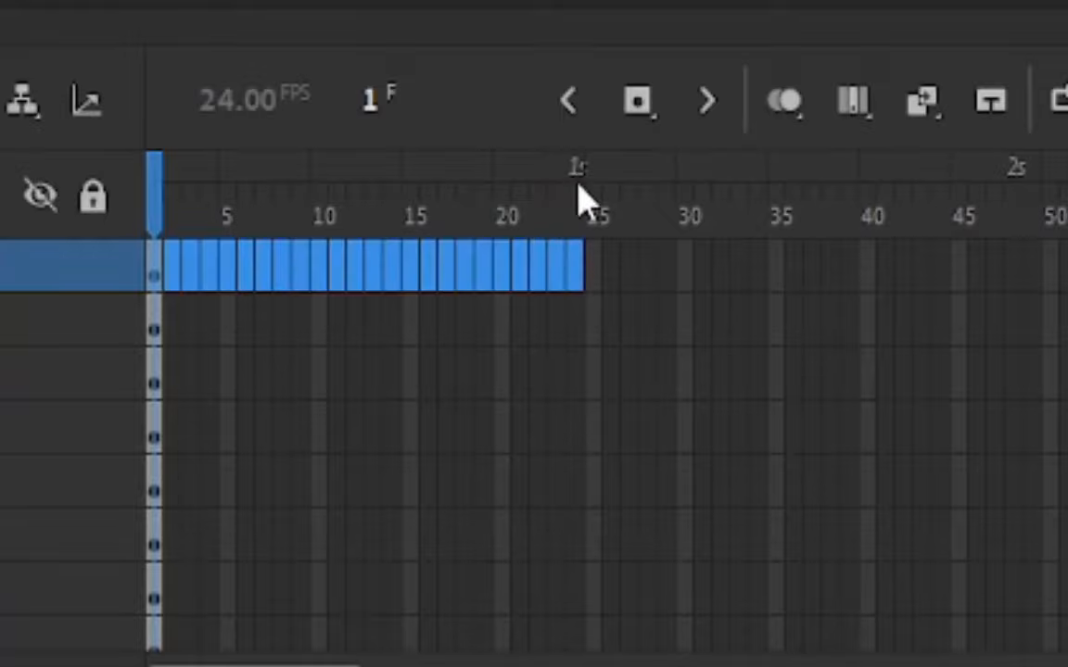
left_click_drag(954, 594, 178, 264)
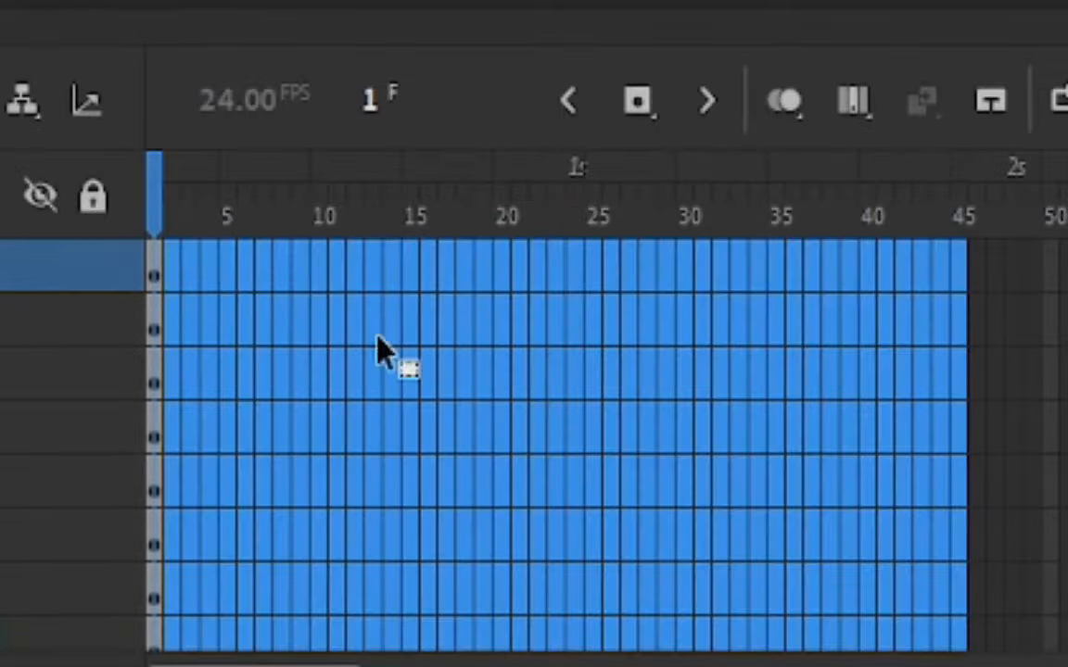
key("F5")
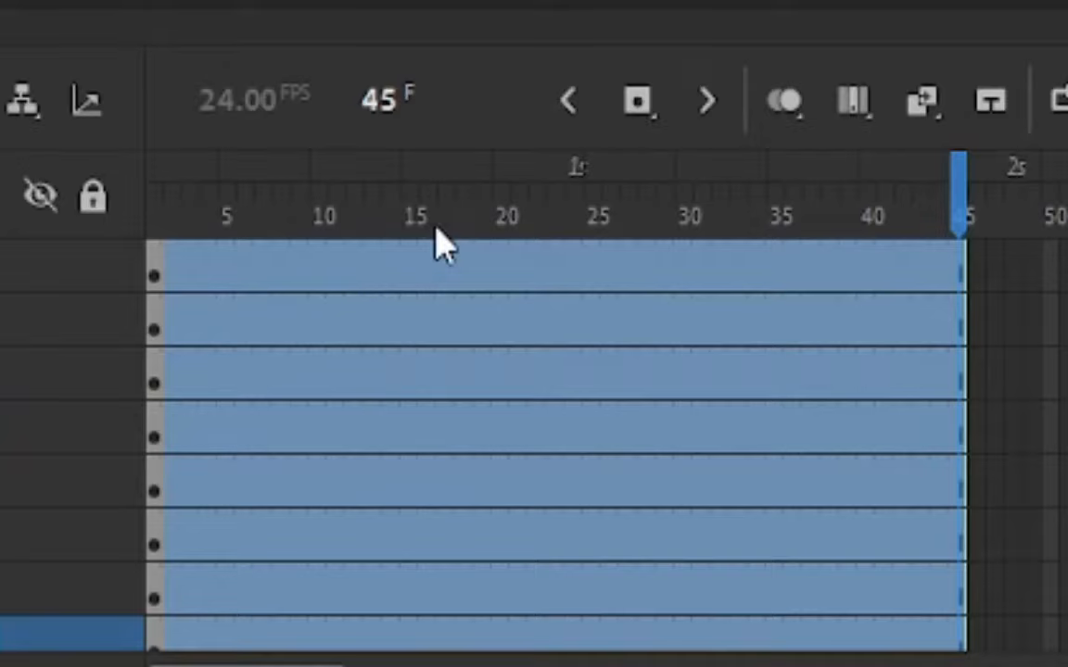
left_click(407, 264)
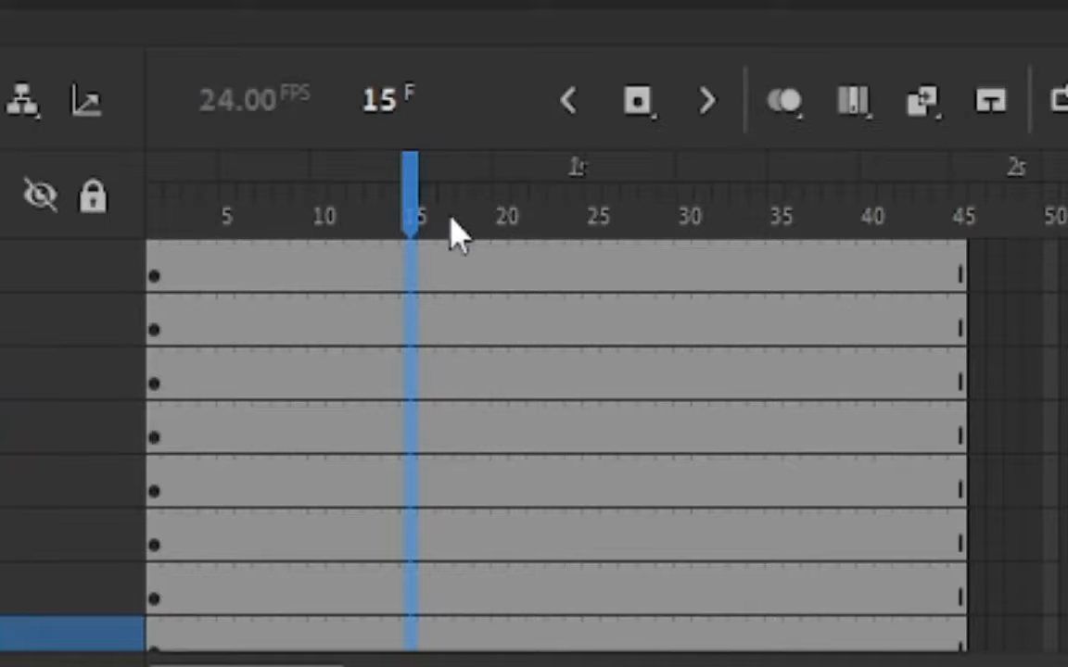
Insert keyframes at frames 15 and 25 on all body-part layers and show the properties of the selected arm
key("F6")
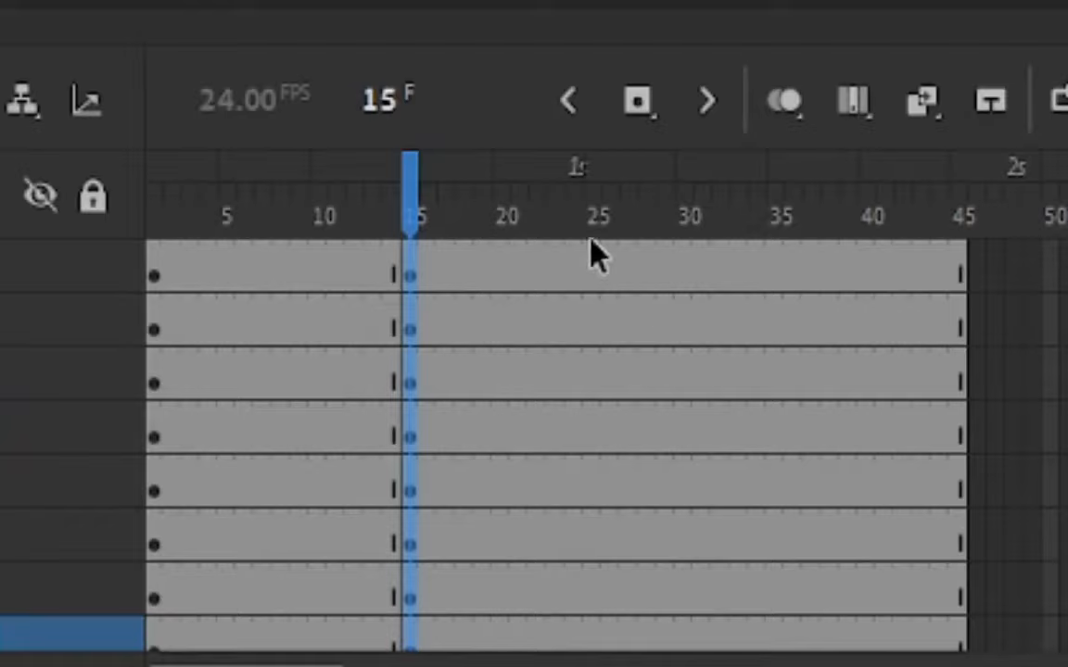
left_click(594, 256)
left_click(591, 586, "shift")
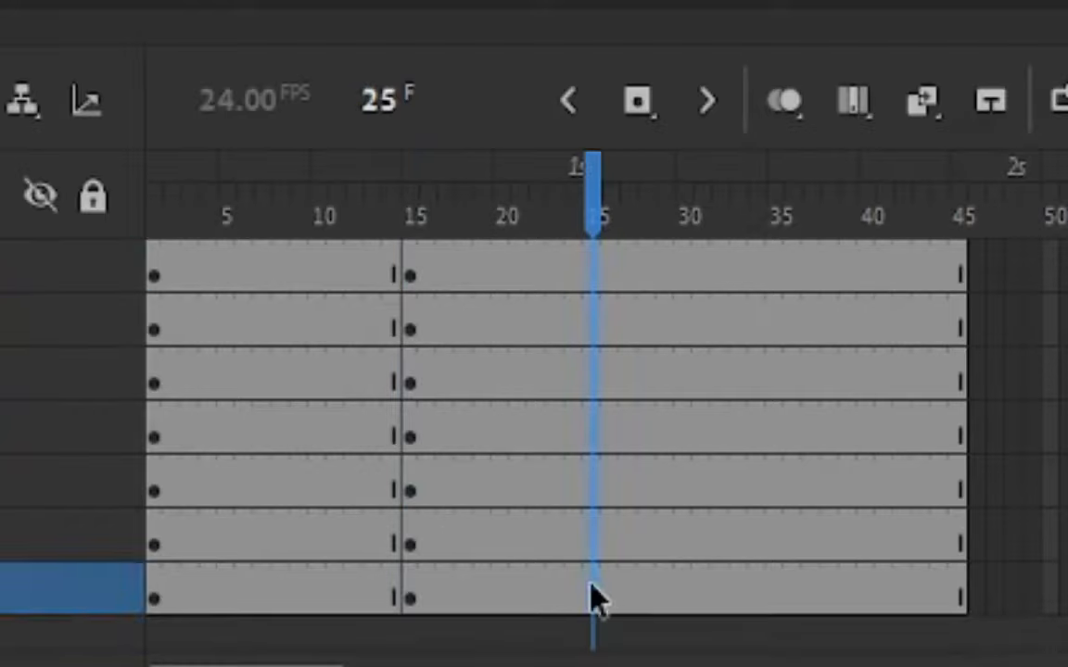
key("F6")
scroll(606, 454, "up", 1)
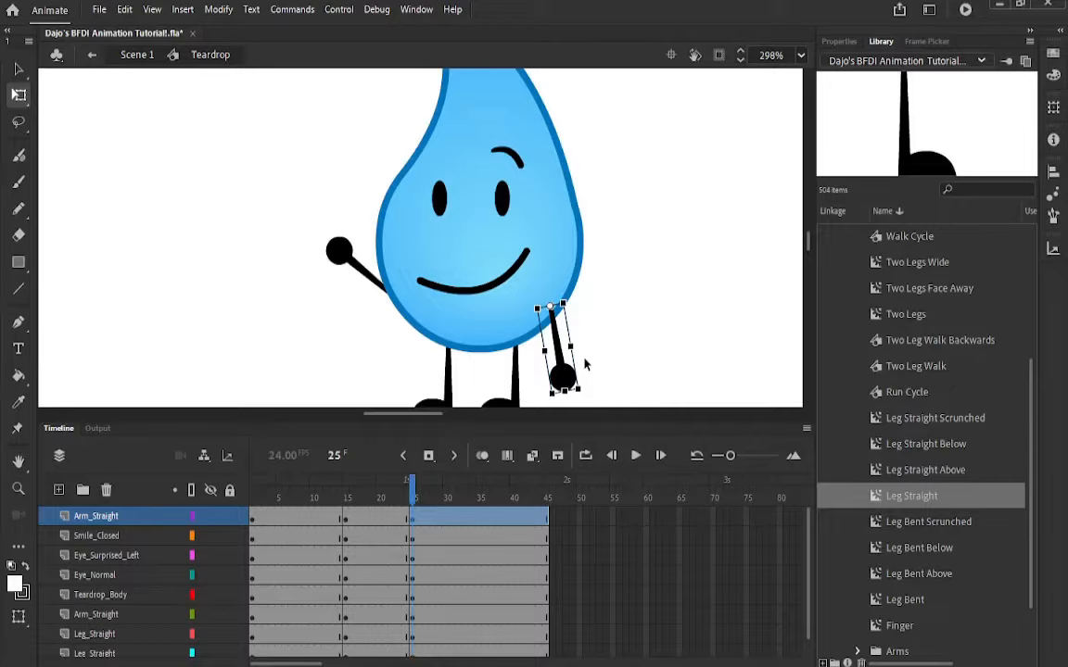
left_click(835, 44)
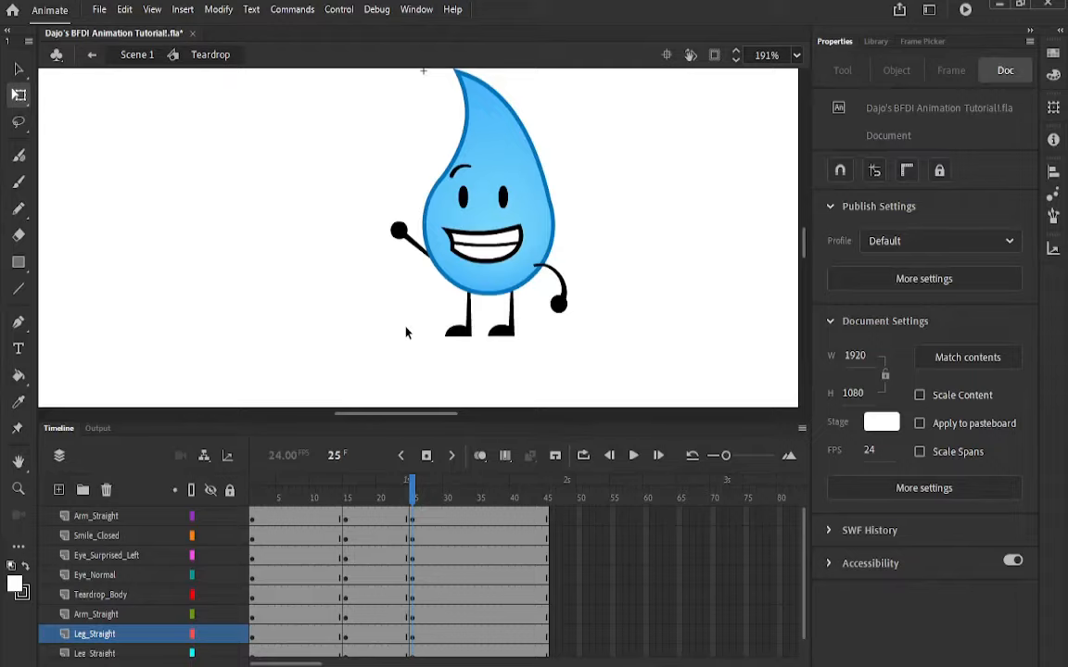
Insert keyframes at frame 20 on all body-part layers and apply a classic tween between frames 20 and 25
left_click(579, 162)
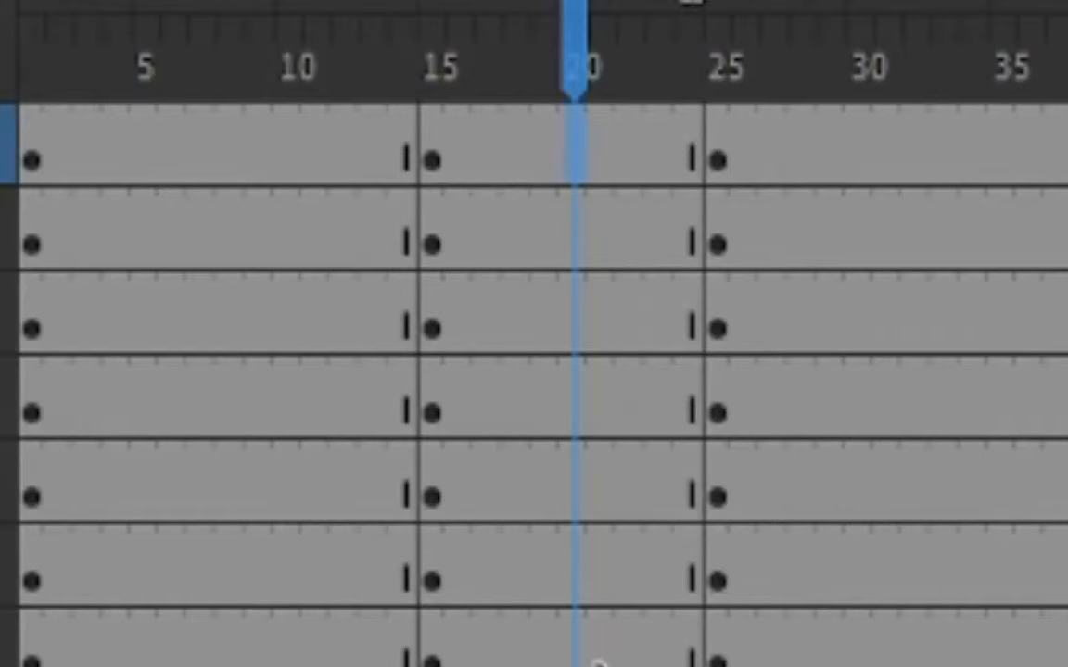
left_click(581, 660, "shift")
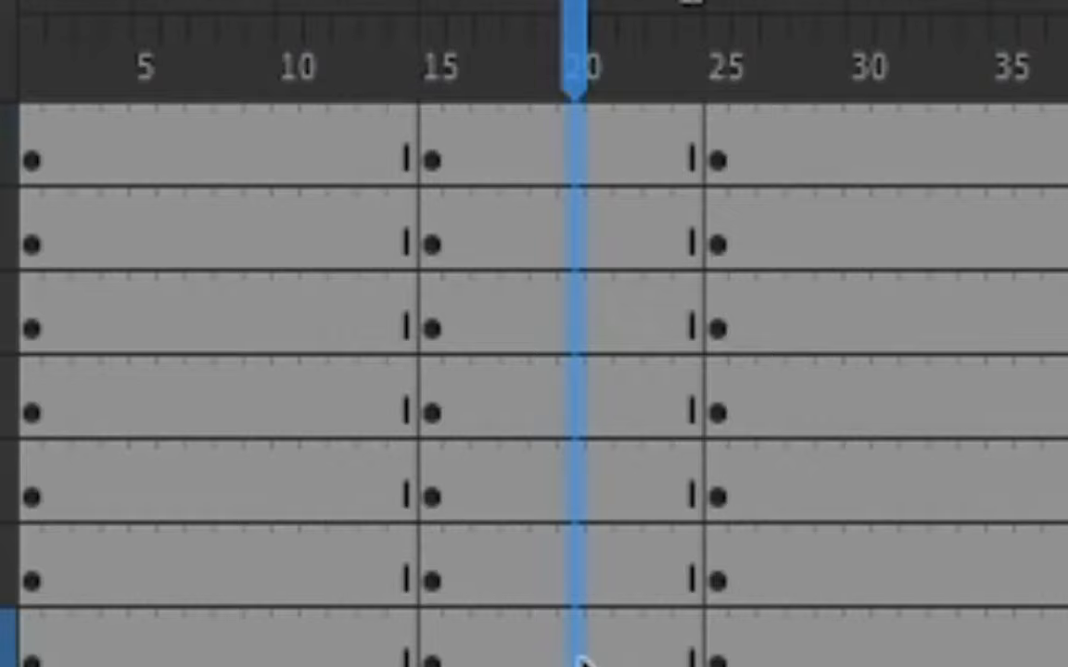
key("F6")
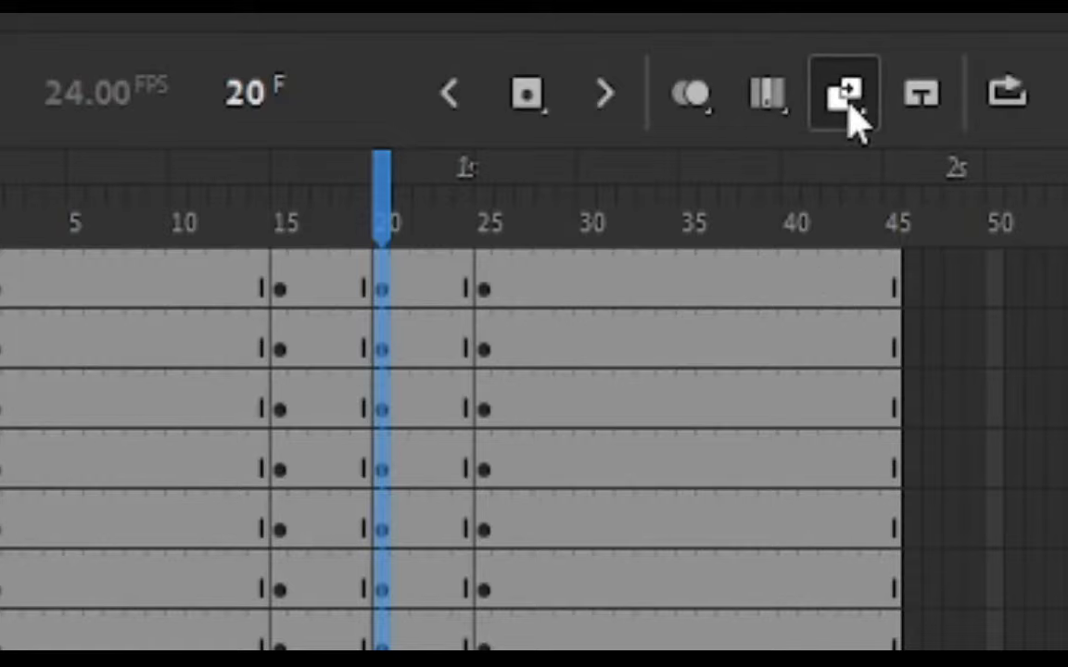
left_click(845, 96)
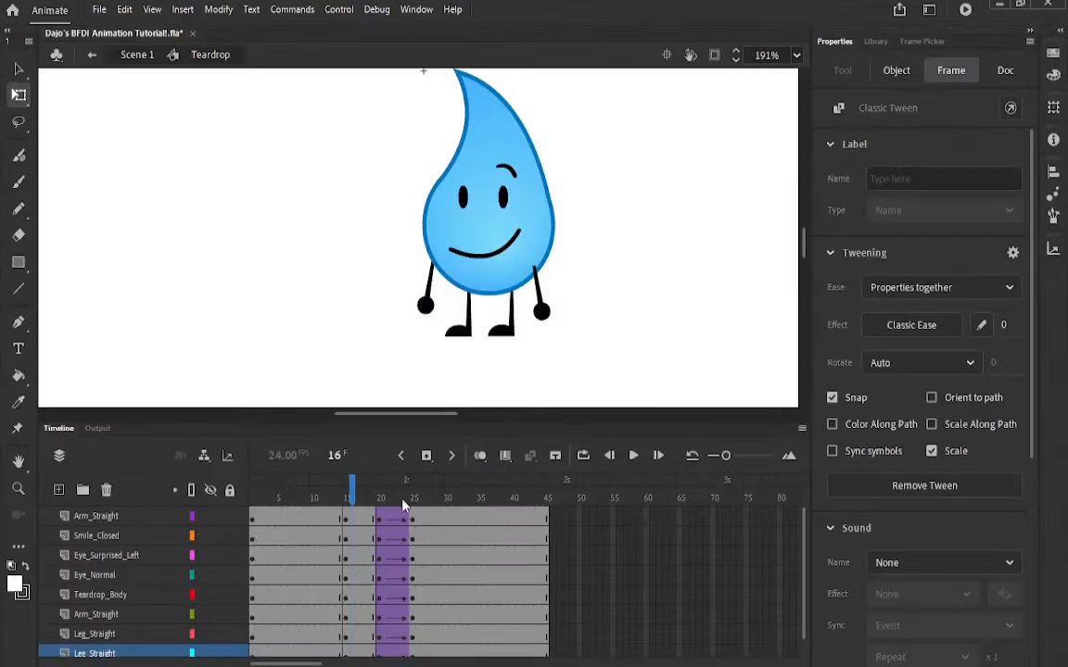
Play back the animation from around frame 15 to check the tweened pose change
left_click(633, 455)
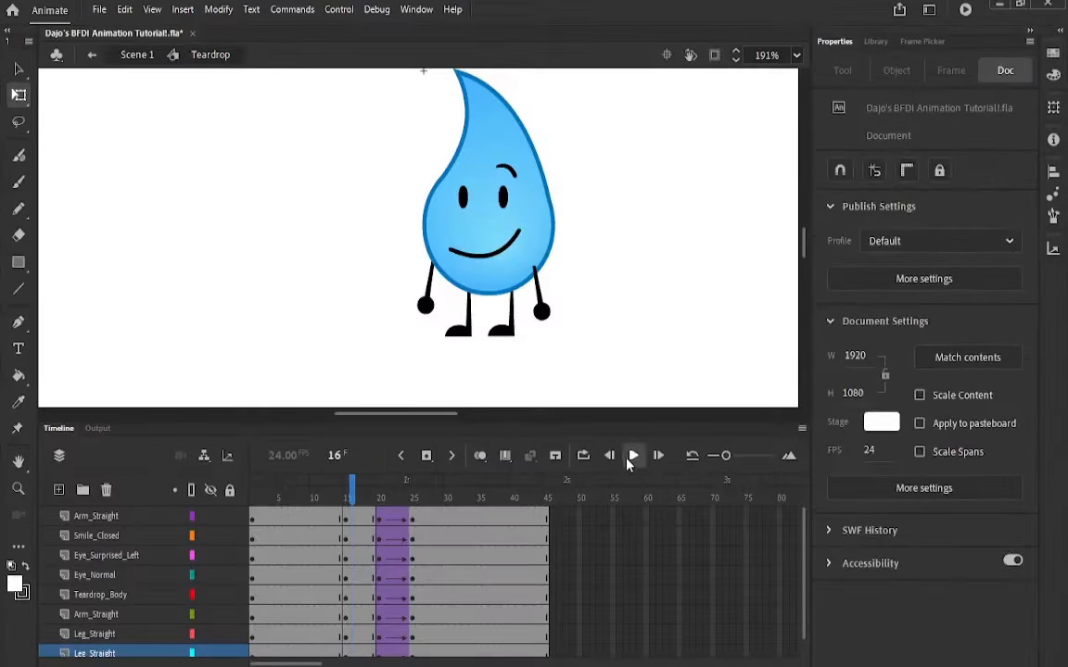
left_click(347, 486)
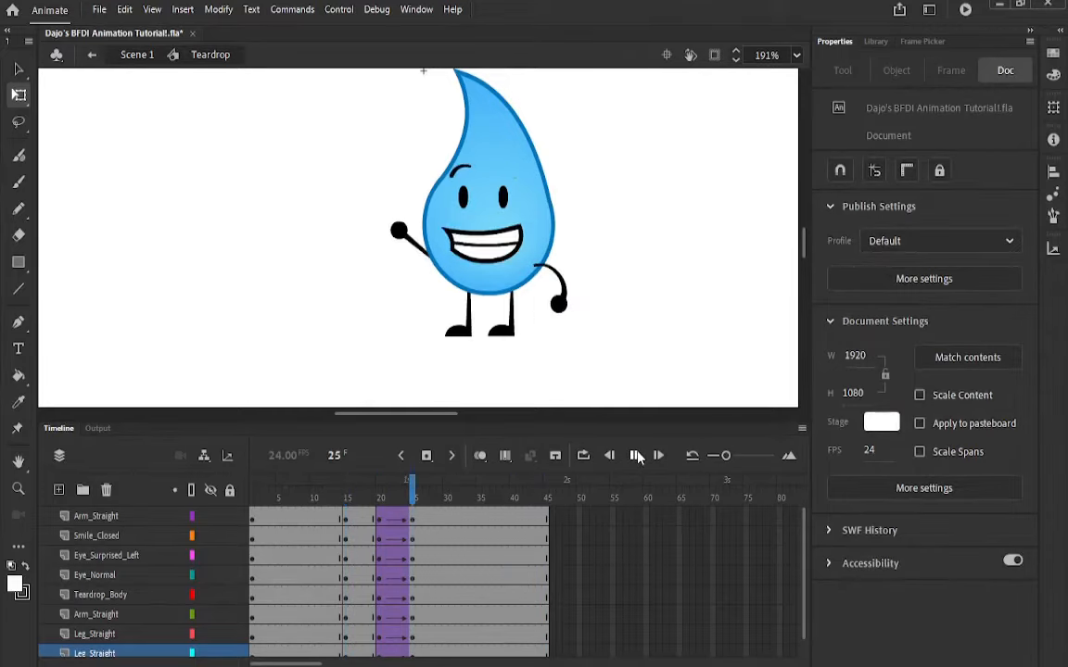
left_click(348, 497)
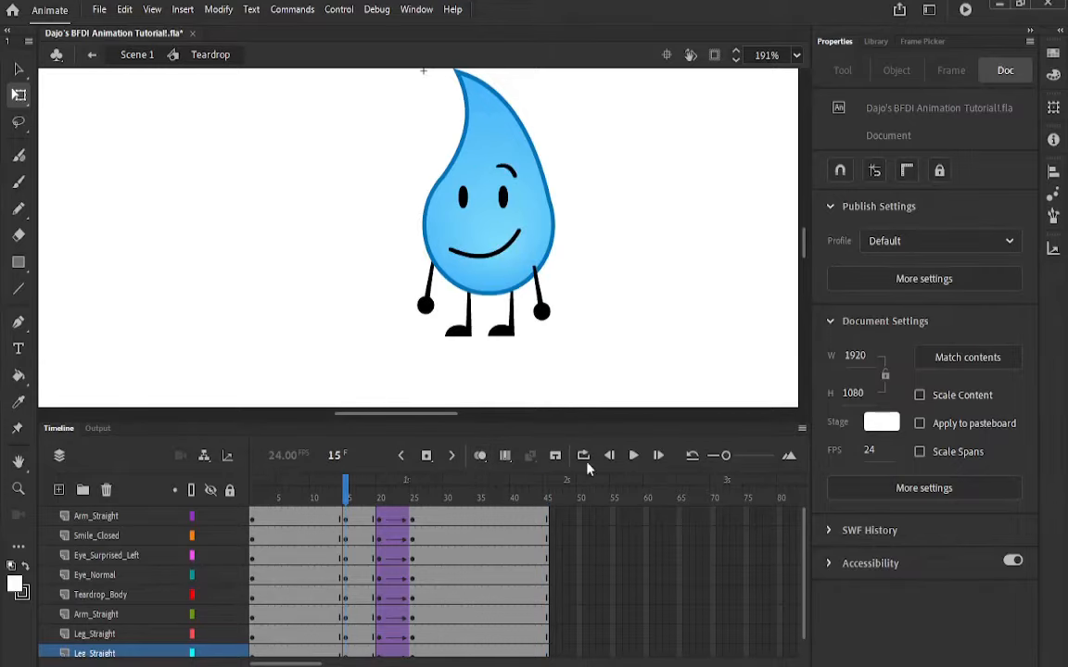
left_click(632, 455)
Apply Cubic Ease-In to the tweens between frames 20 and 25 on all layers and preview the result
left_click(391, 630)
left_click(386, 634)
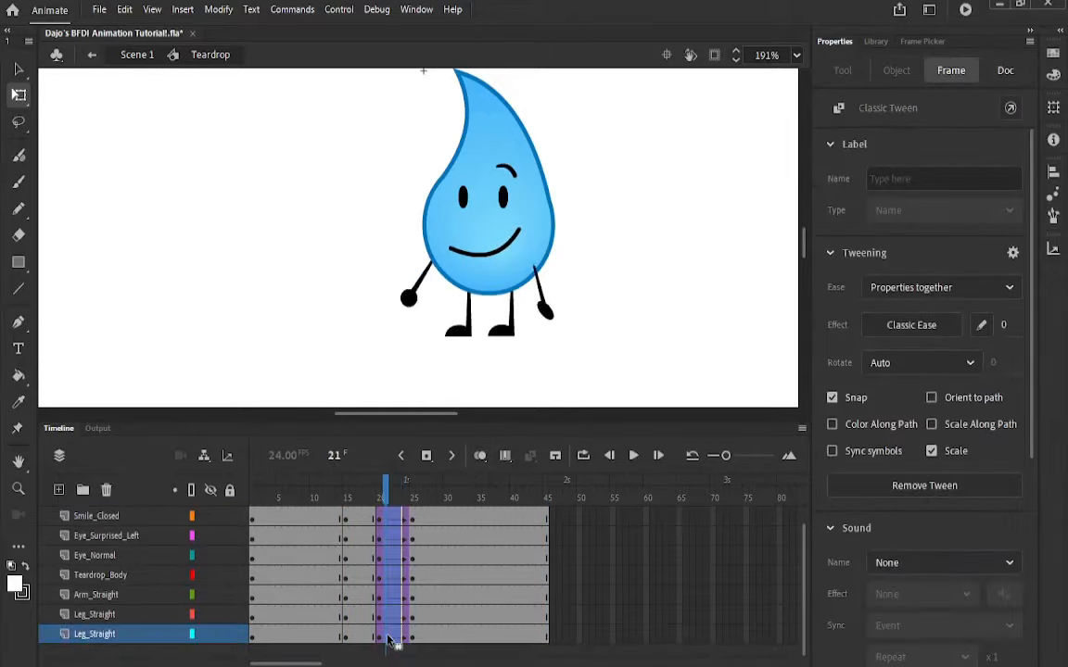
scroll(278, 575, "up", 1)
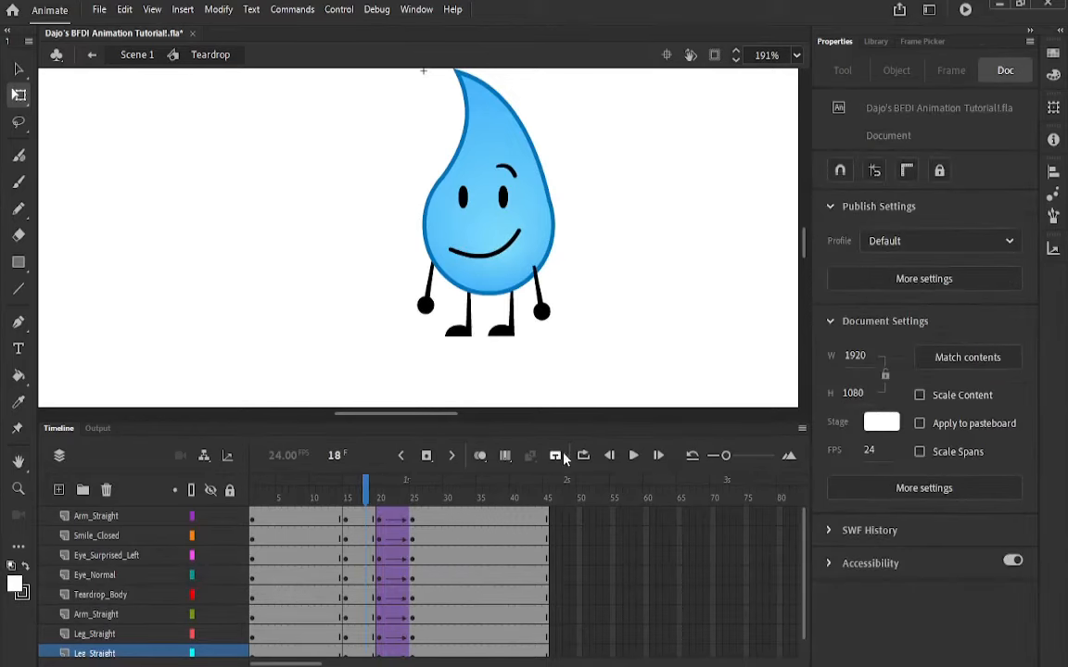
key("Return")
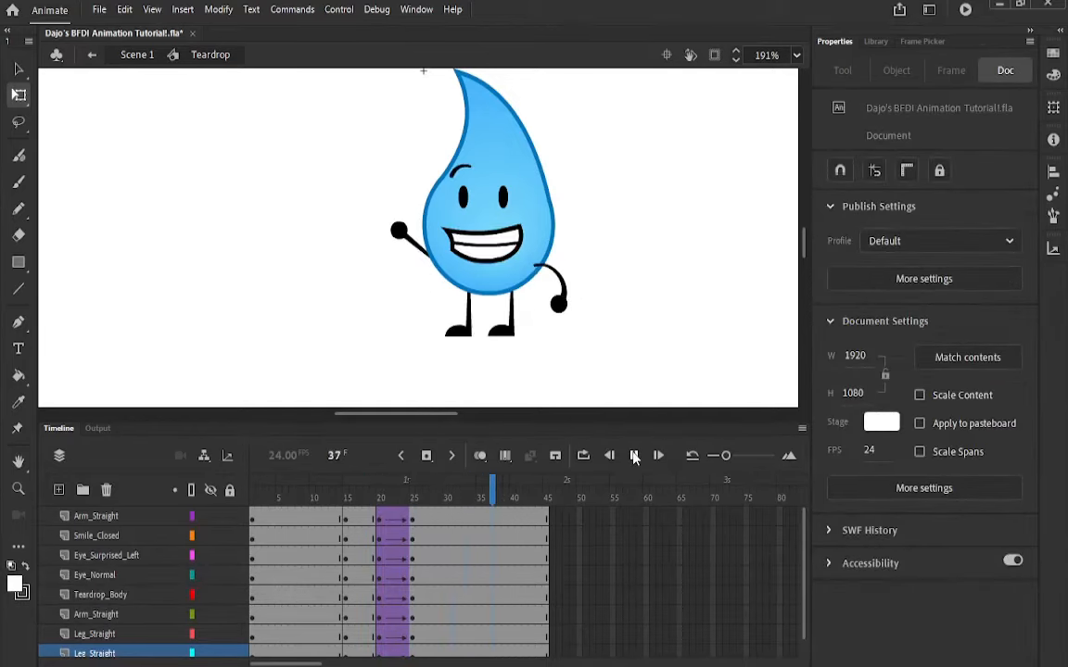
left_click(377, 498)
Insert keyframes at frame 30 on all body-part layers
left_click(446, 641)
left_click(445, 640, "shift")
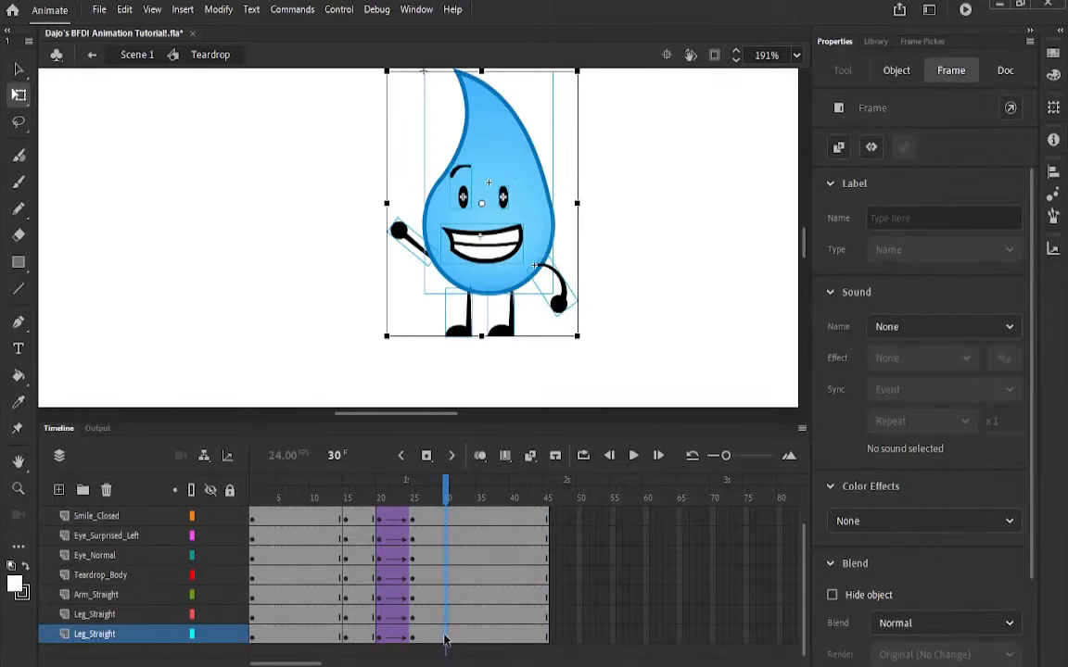
key("F6")
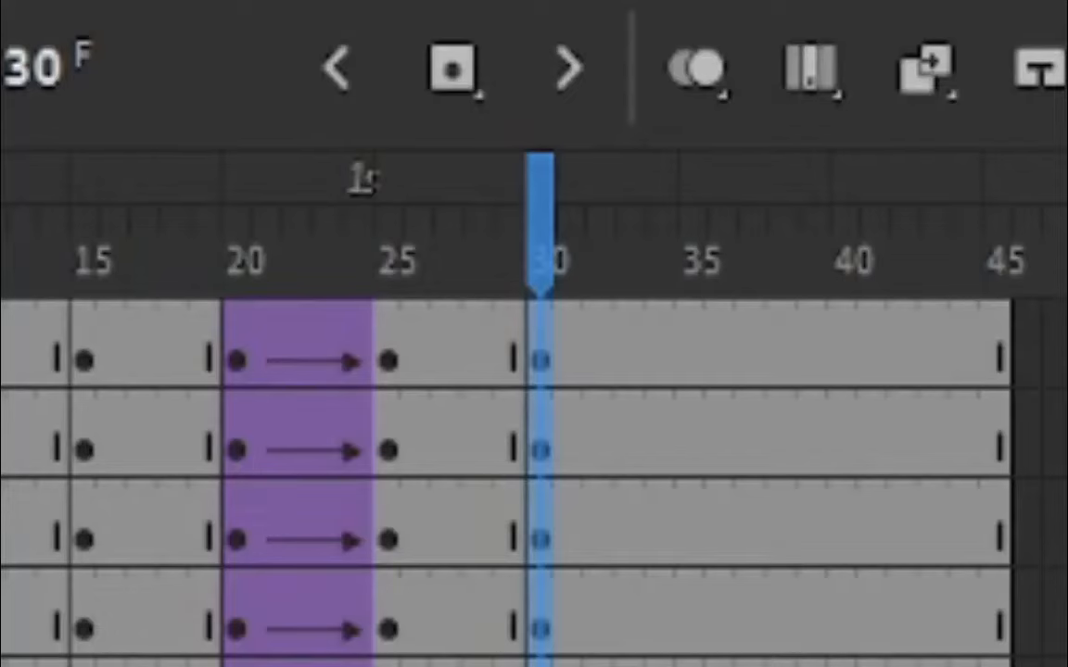
Turn on onion skinning for the frames before frame 30 and rotate both arms slightly farther upward at frame 30
left_click(480, 455)
left_click_drag(473, 264, 380, 274)
left_click_drag(610, 276, 546, 280)
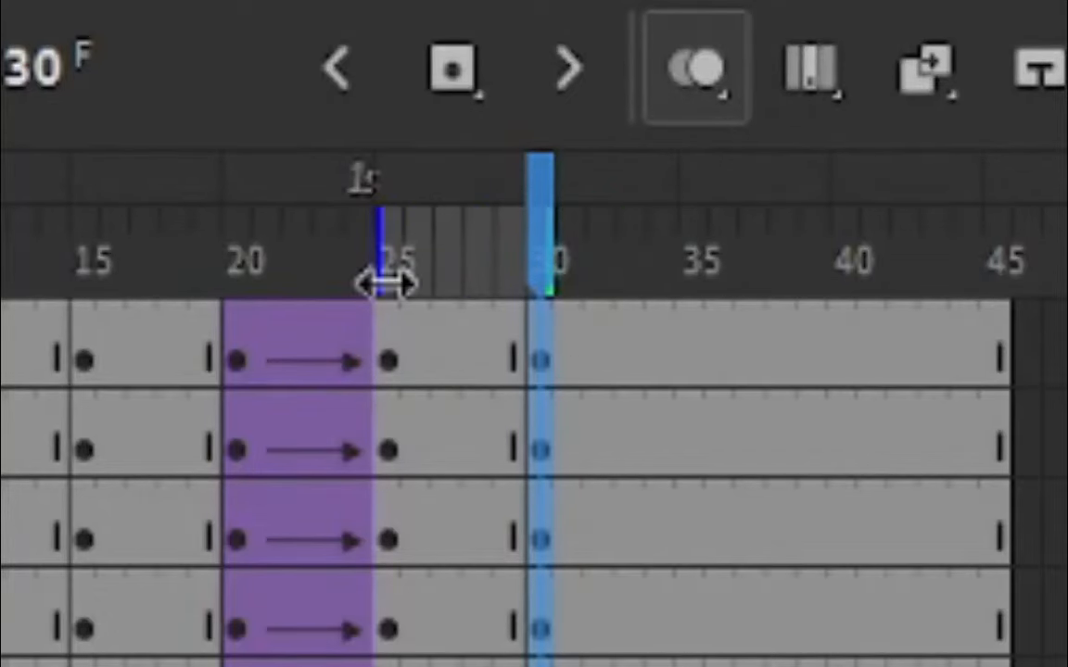
scroll(481, 325, "up", 1)
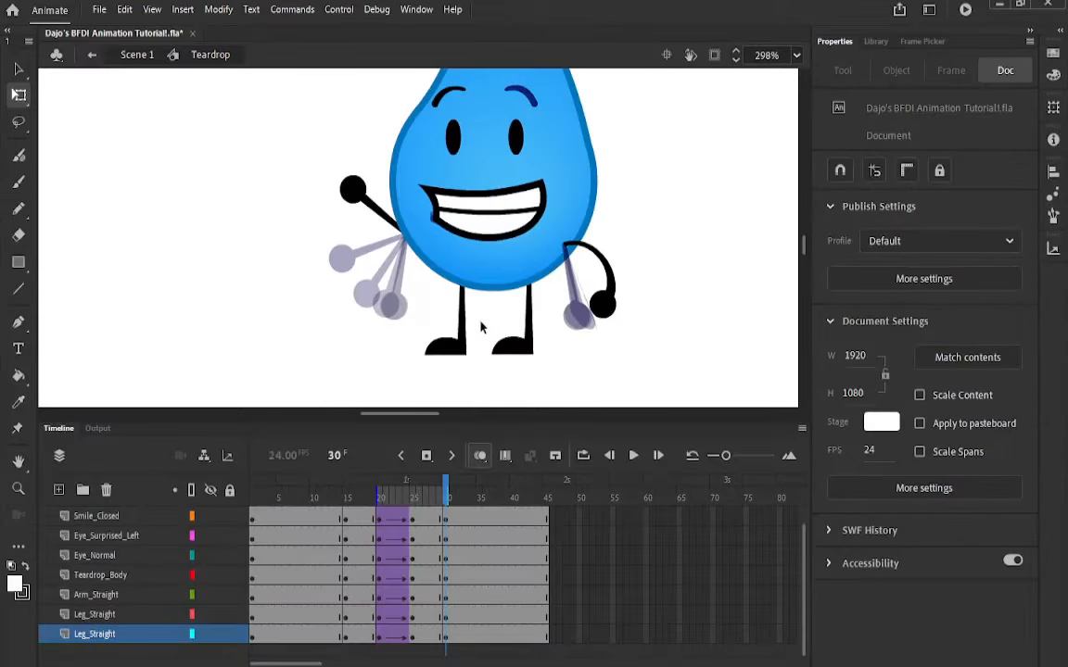
left_click(604, 313)
left_click_drag(646, 309, 663, 301)
left_click(353, 189)
left_click_drag(345, 167, 360, 155)
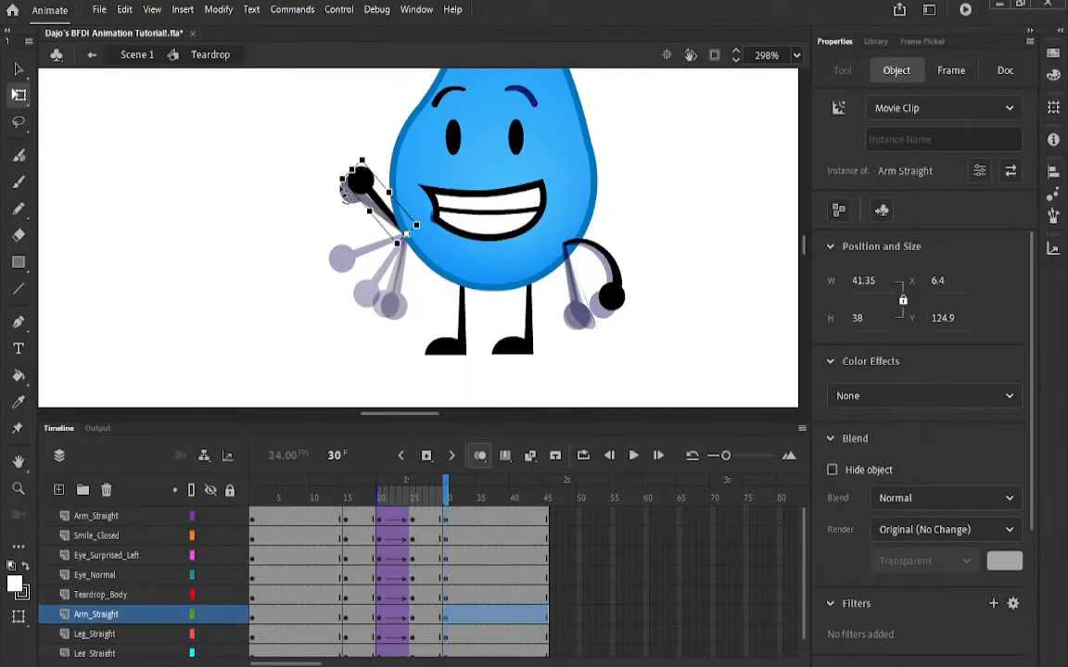
Nudge the eyes slightly right and the toothy mouth slightly up and right at frame 30, and turn off onion skinning
left_click(480, 455)
left_click(480, 455)
left_click(455, 138)
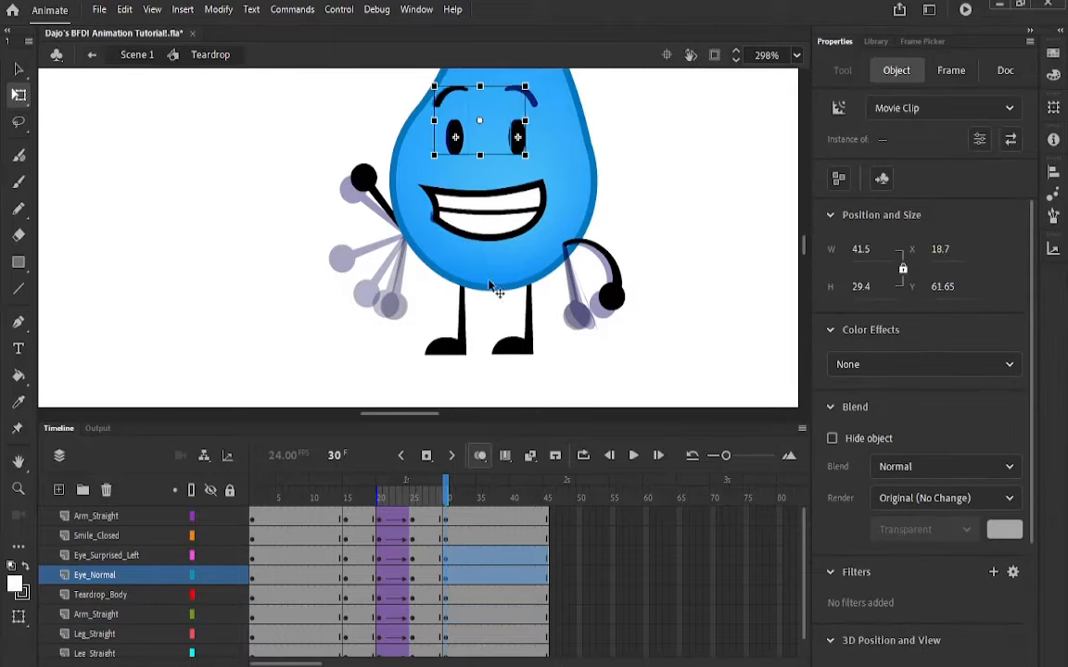
left_click(478, 456)
left_click(478, 455)
left_click(482, 196)
left_click(480, 455)
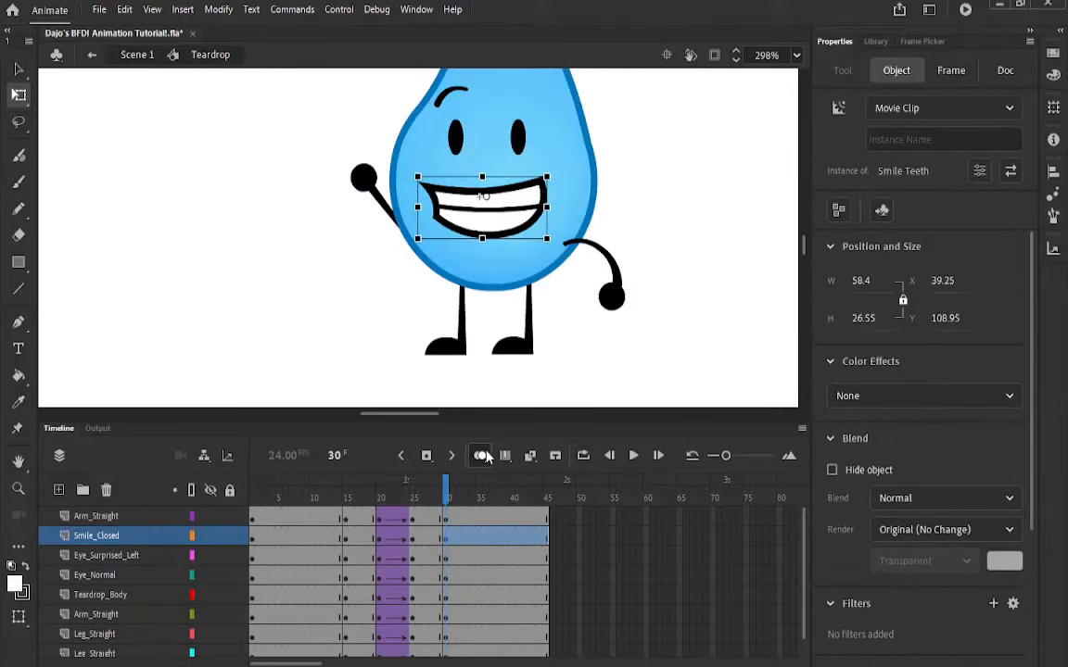
Apply a classic tween to all body-part layers between frames 25 and 30
left_click(420, 520)
scroll(429, 600, "down", 1)
left_click(428, 635, "shift")
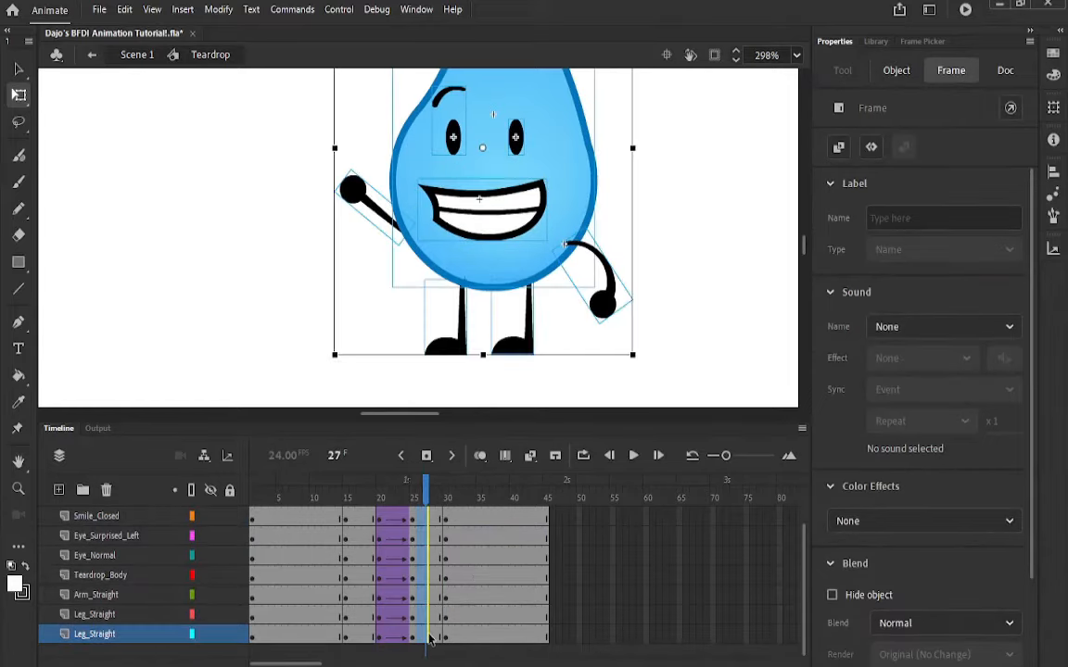
scroll(433, 627, "up", 1)
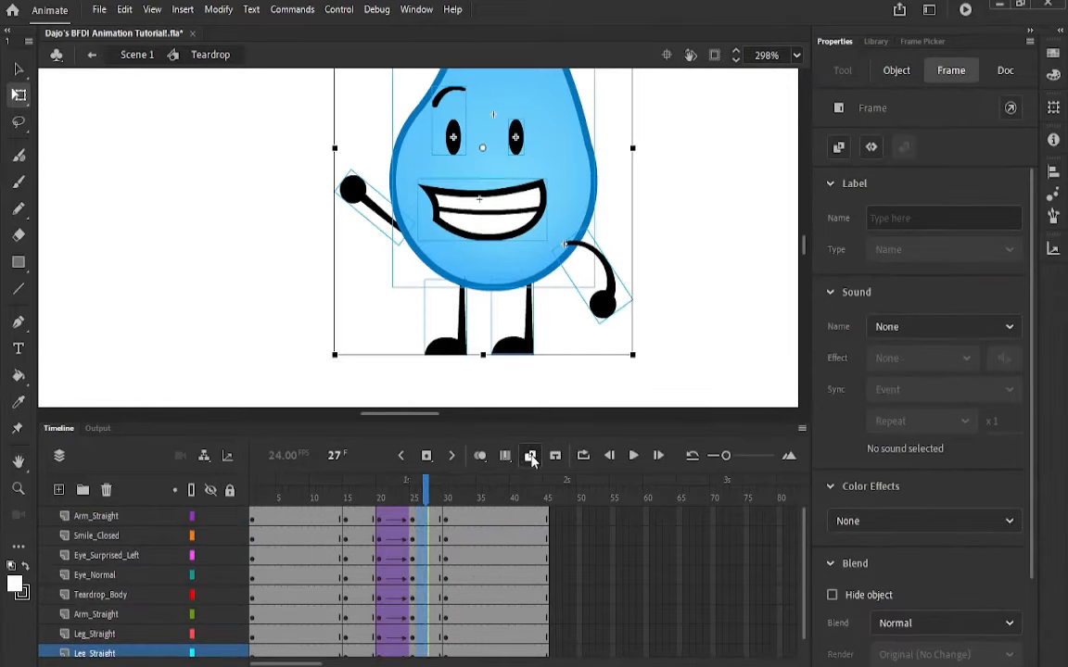
left_click(530, 456)
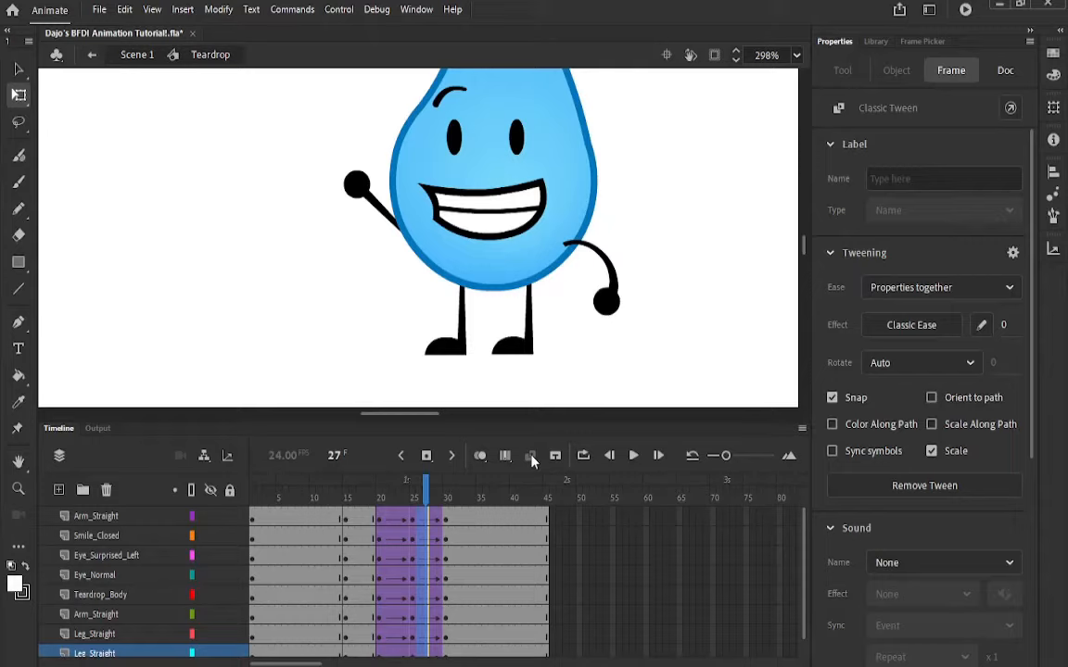
Play the animation from frame 15 and scrub through frames 20 to 25 to examine how the arms move
left_click(633, 455)
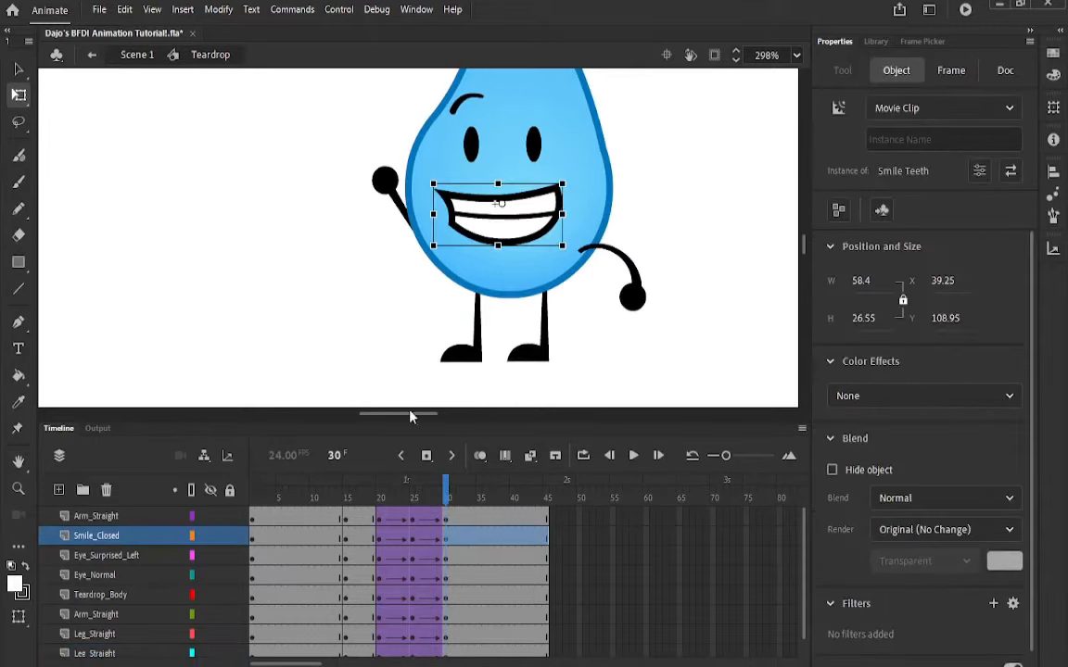
left_click(632, 456)
scroll(565, 373, "down", 2)
left_click_drag(491, 491, 345, 497)
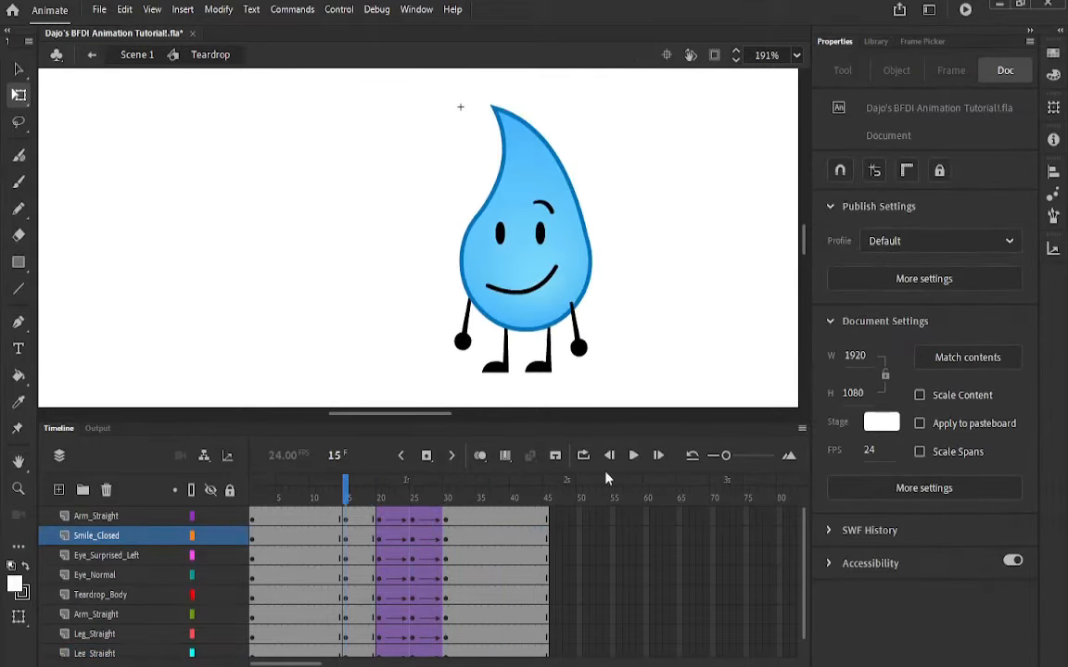
left_click(633, 458)
left_click(634, 455)
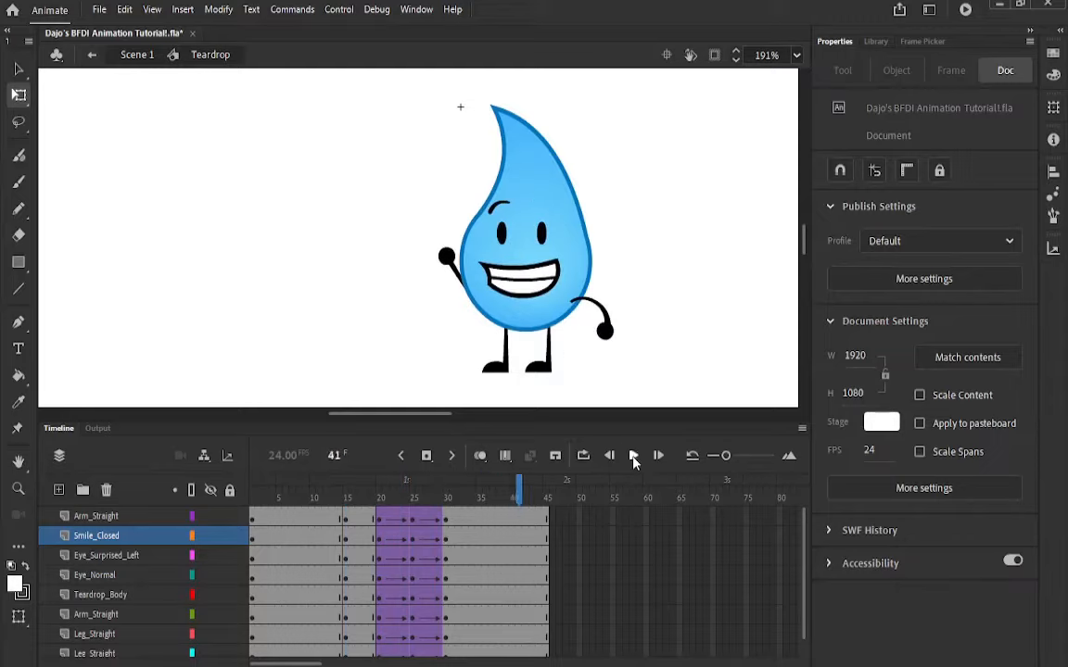
left_click(388, 498)
left_click_drag(388, 497, 410, 501)
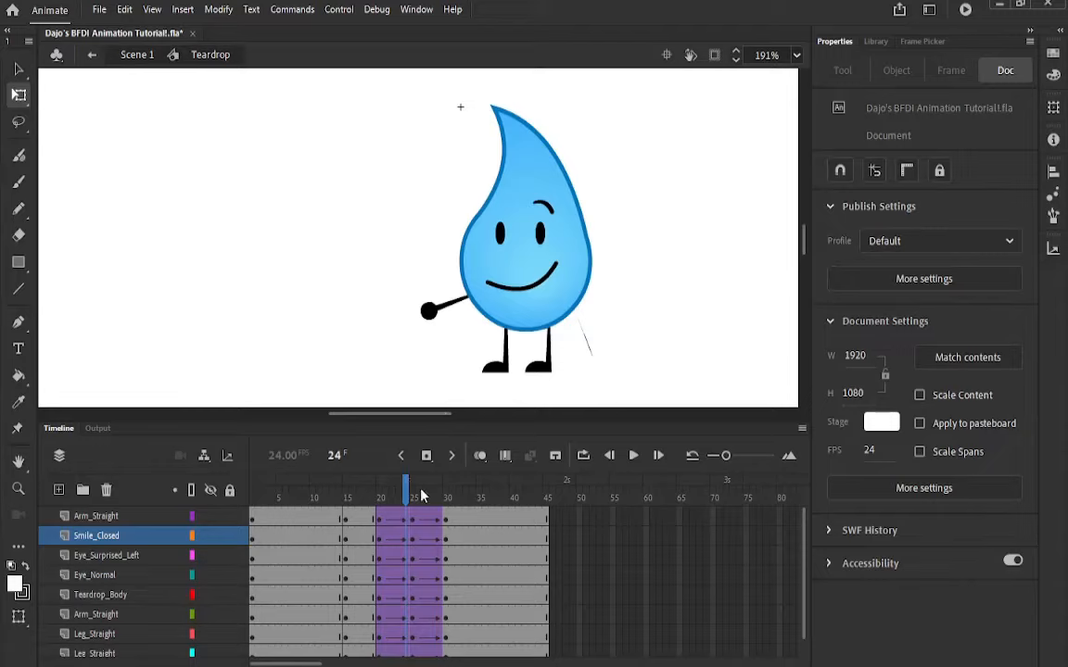
Add a keyframe at frame 24 on the uppermost Arm_Straight layer and rotate that arm outward, using onion skinning as a guide
left_click(379, 519)
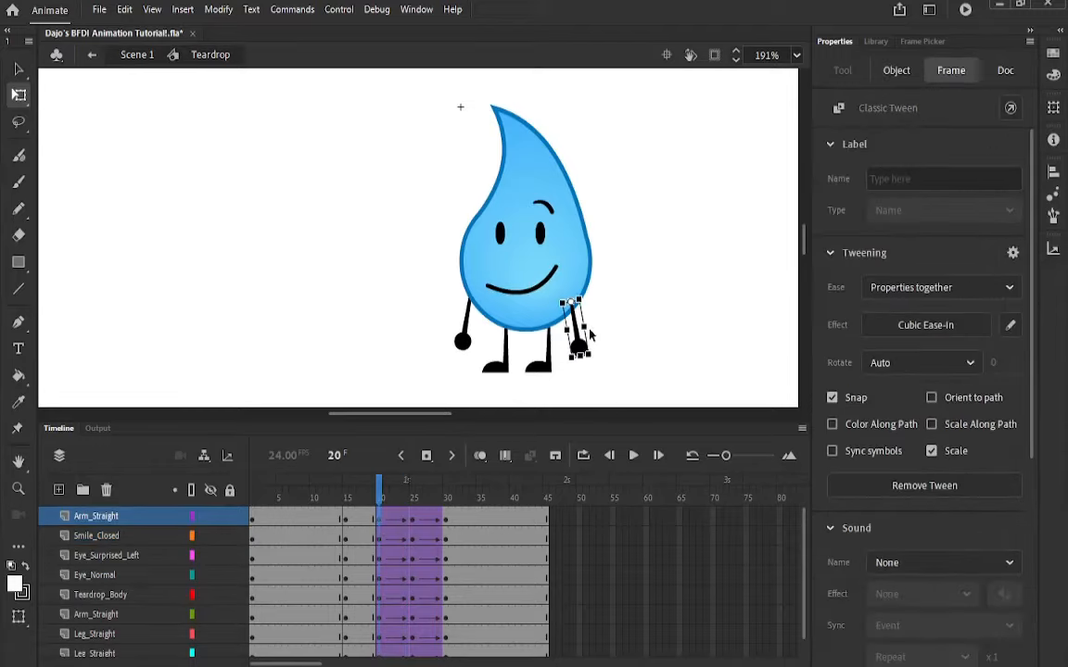
left_click(405, 522)
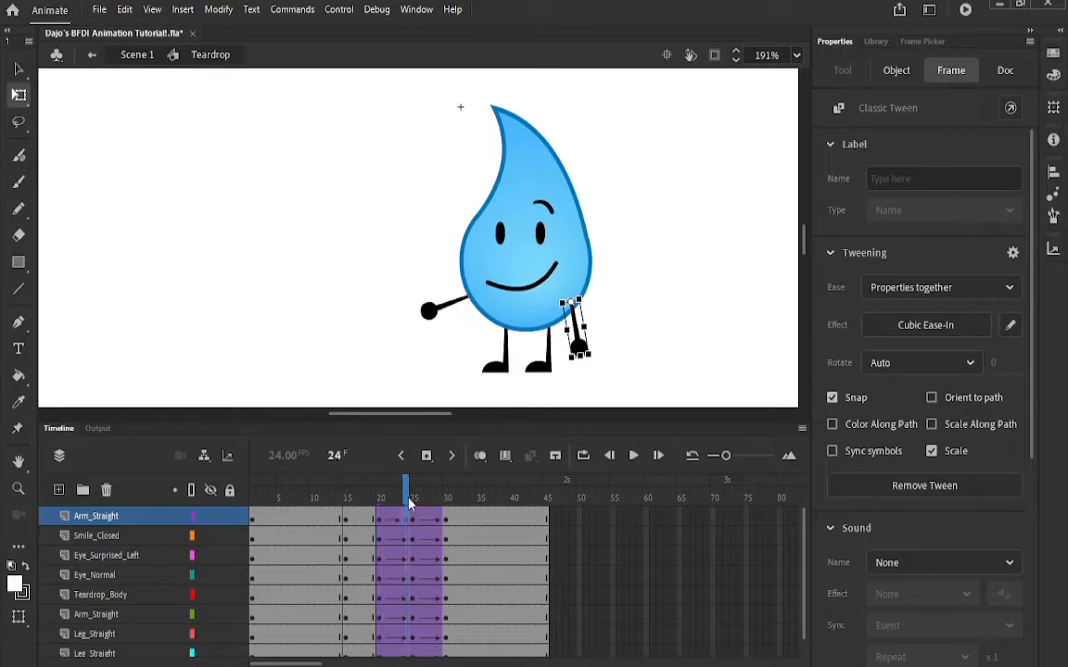
left_click(480, 455)
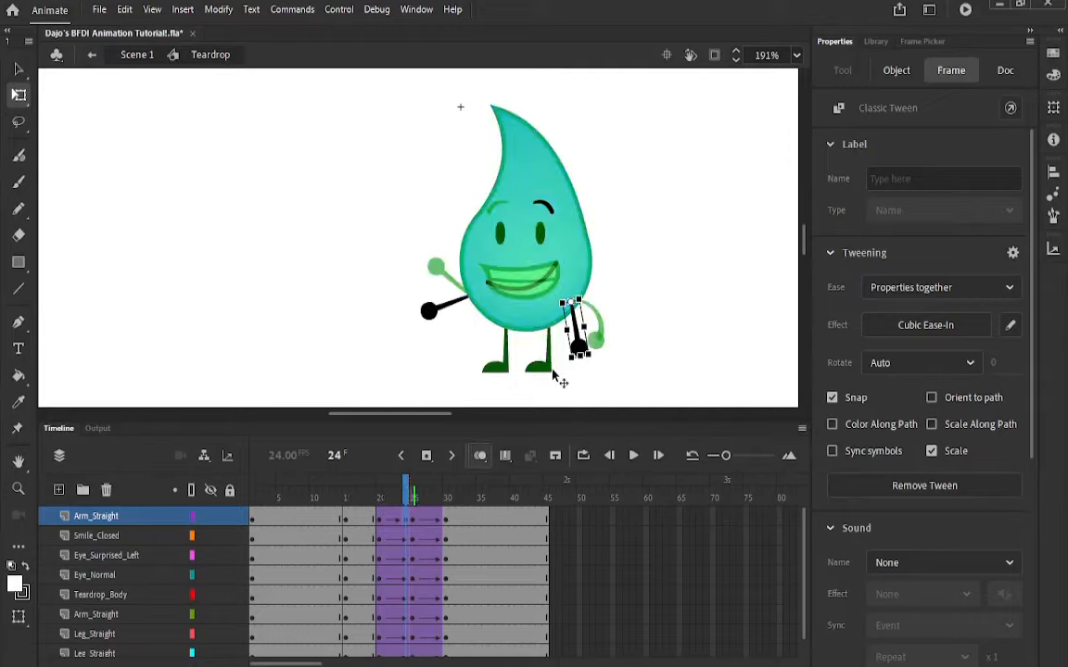
scroll(560, 370, "up", 5)
left_click_drag(571, 374, 637, 353)
left_click(480, 460)
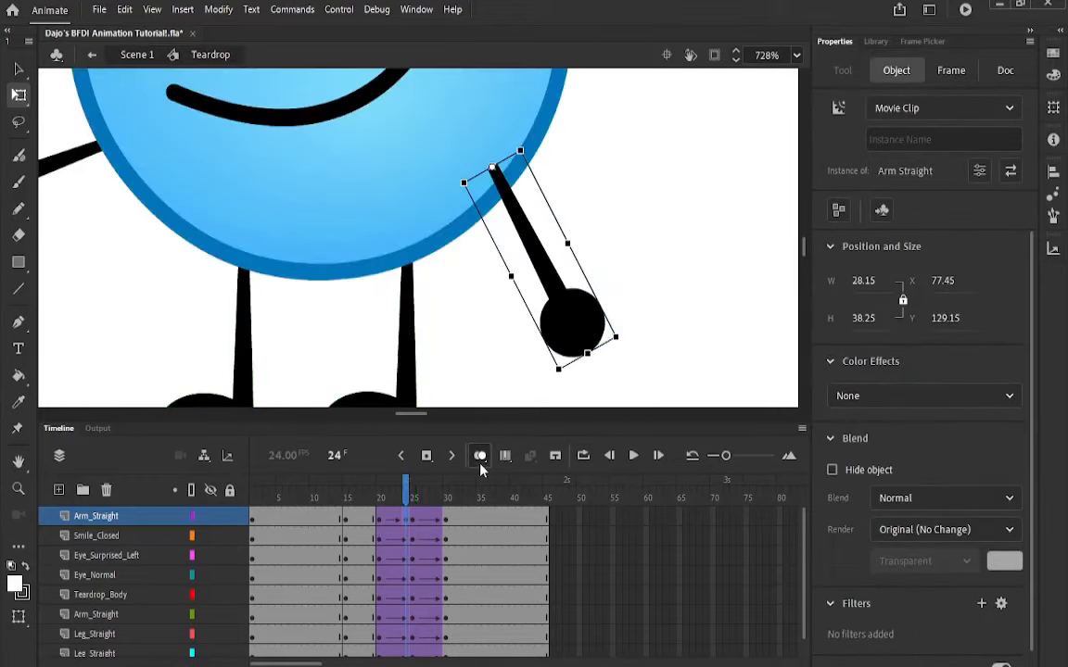
Scrub past frame 24 and play back the animation to check the adjusted arm's transition into the bent pose
left_click_drag(409, 498, 413, 498)
left_click(723, 364)
scroll(722, 368, "down", 5)
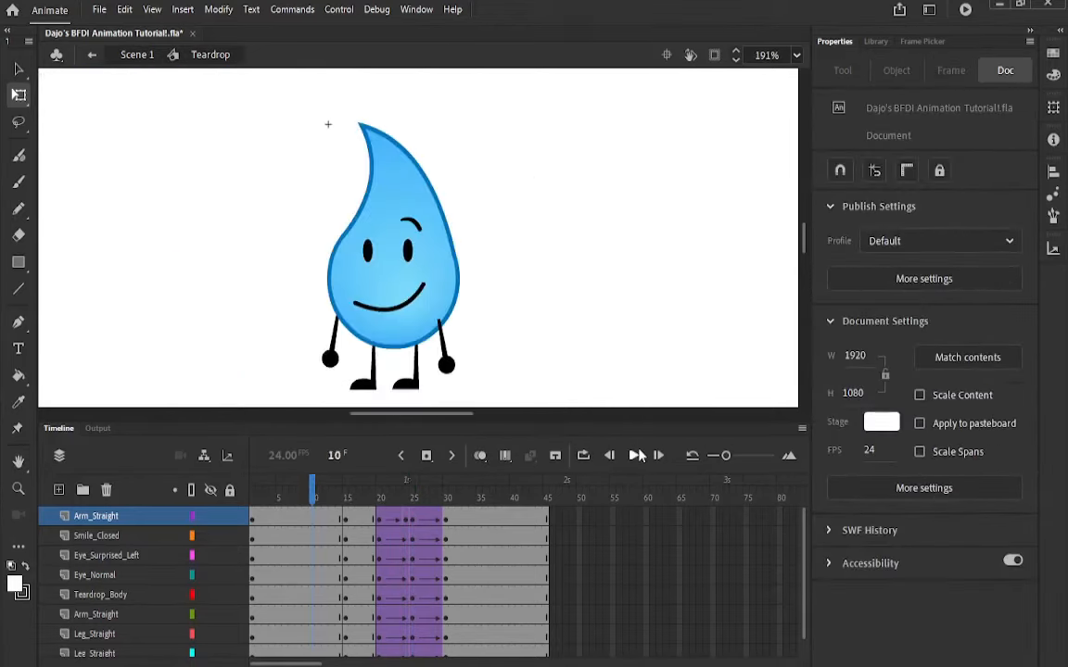
left_click(634, 456)
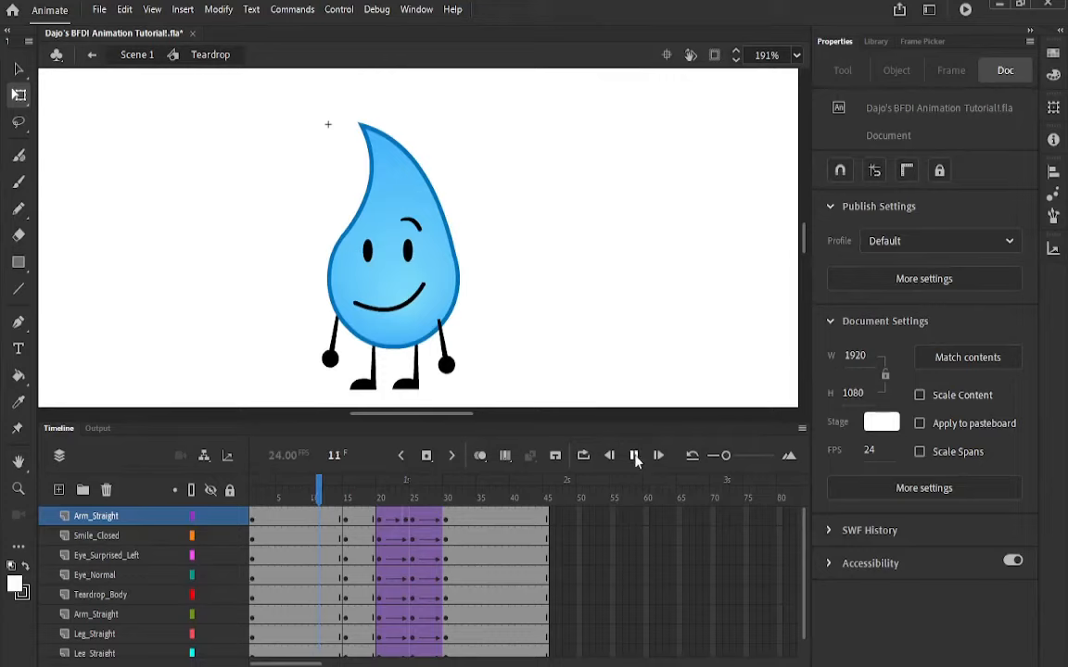
left_click(345, 499)
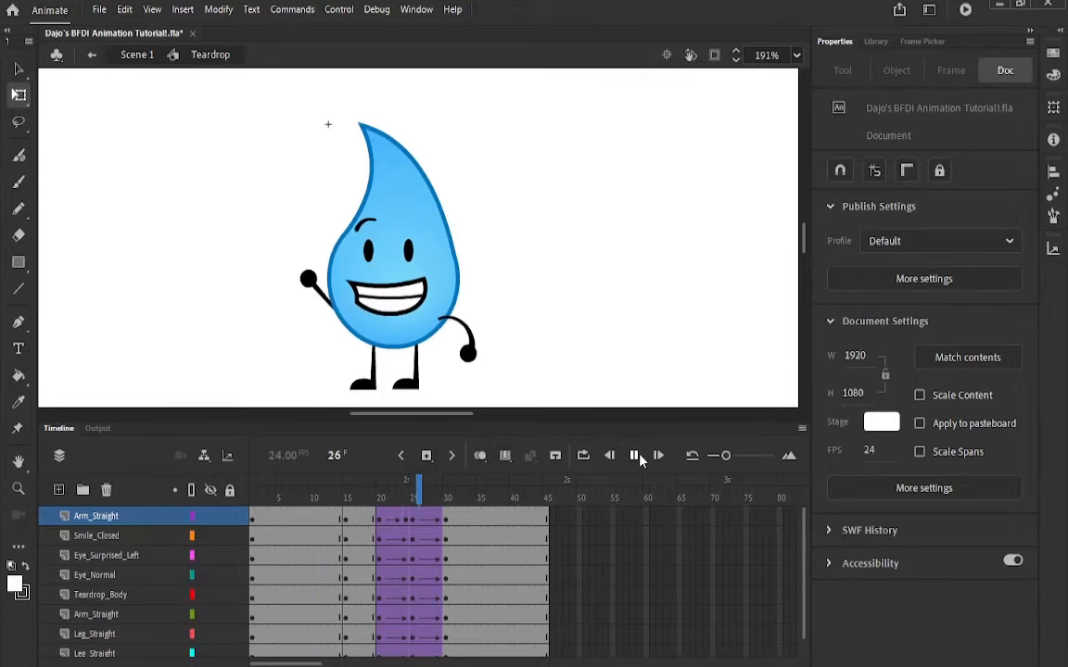
Play the animation from around frame 15 to examine the pose change and arm movement
left_click(350, 500)
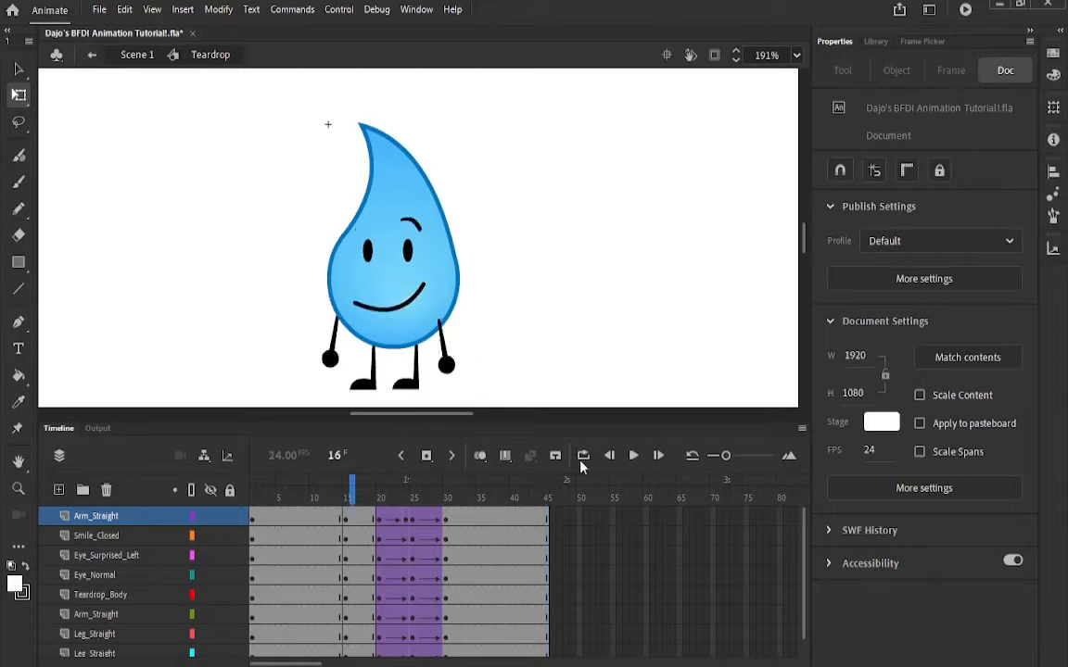
left_click(635, 456)
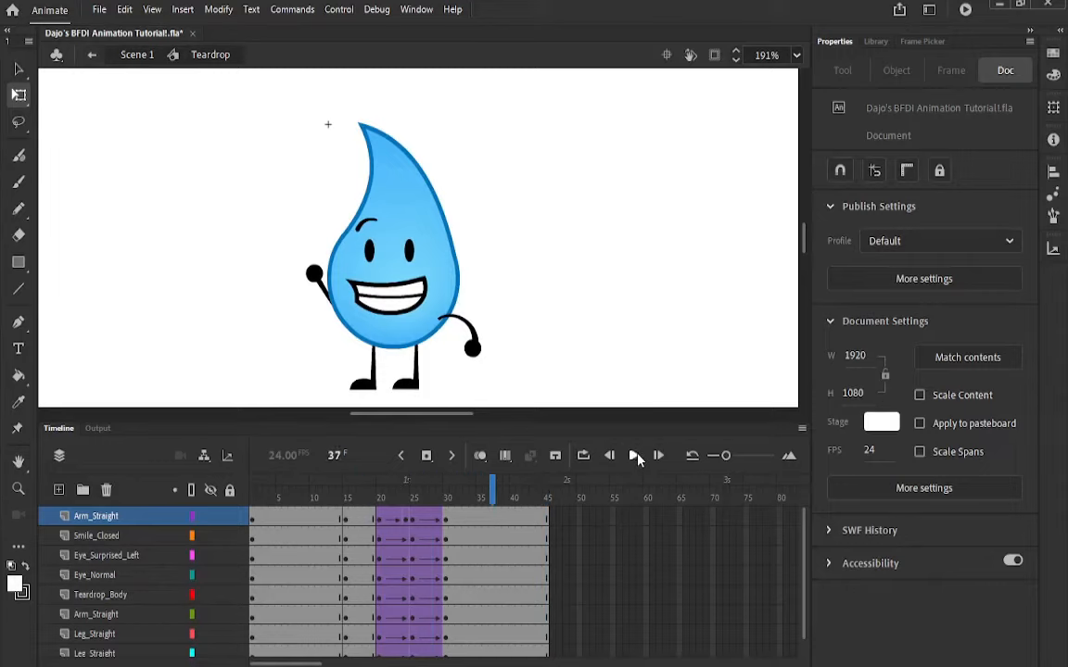
left_click(289, 515)
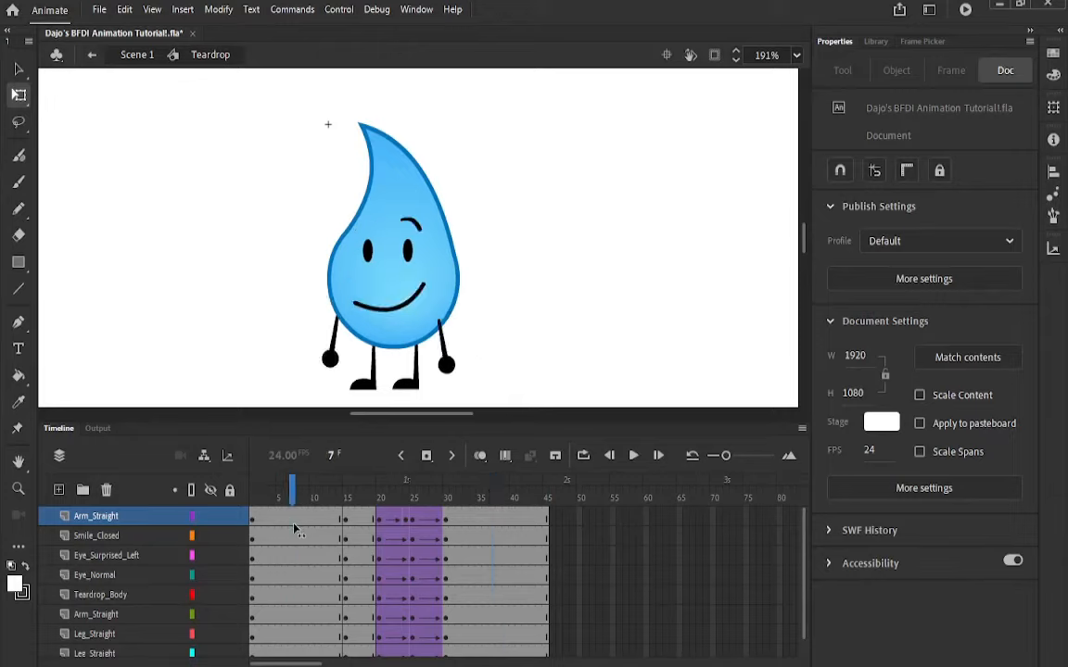
At frame 15, swap both of Teardrop's normal eyes for the closed-eye symbol
left_click_drag(294, 524, 352, 522)
left_click_drag(347, 499, 346, 498)
scroll(358, 298, "up", 3)
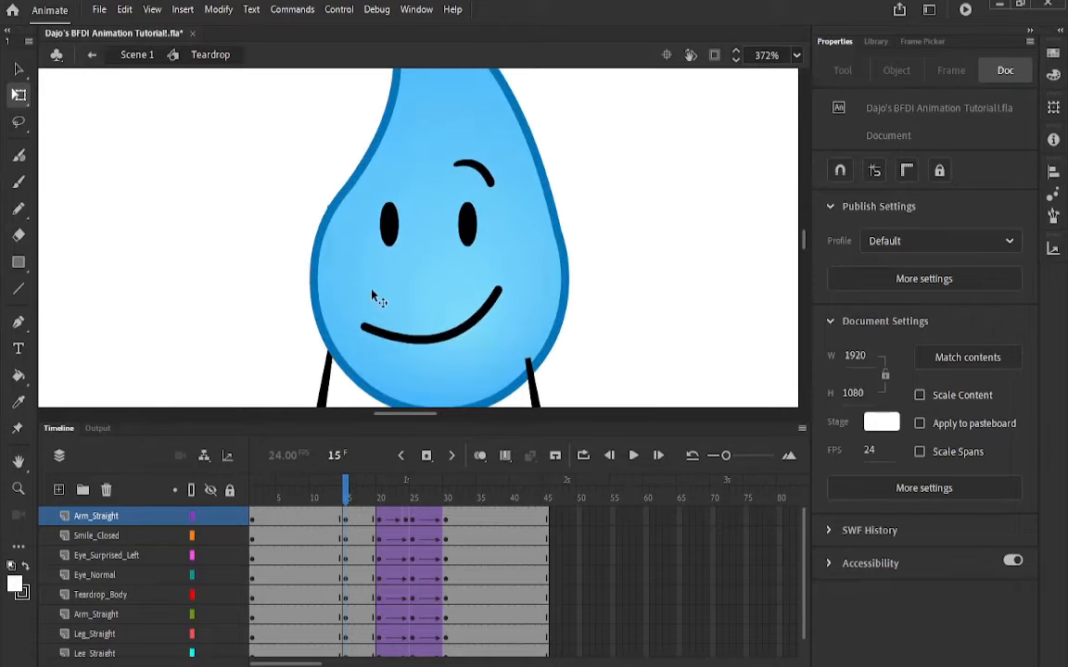
left_click(390, 227)
left_click(469, 228)
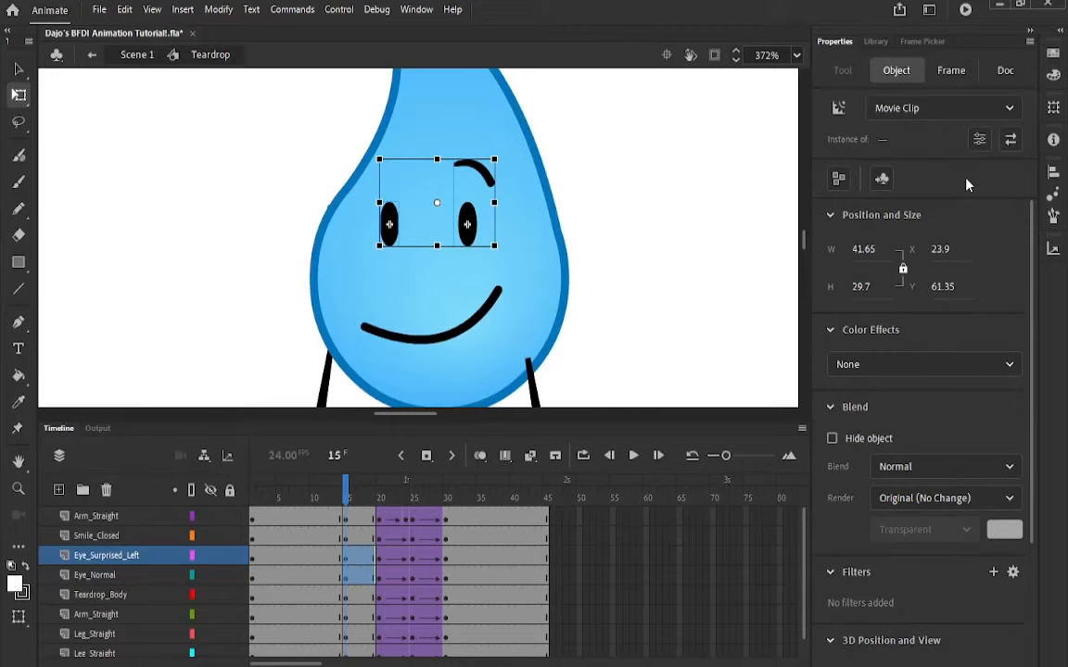
left_click(1009, 141)
Rotate both arms inward at frame 15 so they hang nearly straight down
scroll(546, 352, "down", 3)
left_click(546, 348)
left_click_drag(576, 369, 554, 376)
left_click(316, 333)
left_click_drag(295, 356, 315, 360)
Swap both straight legs at frame 15 for the bent-leg symbol and adjust their height with the transform box
left_click(465, 383)
left_click(382, 383, "shift")
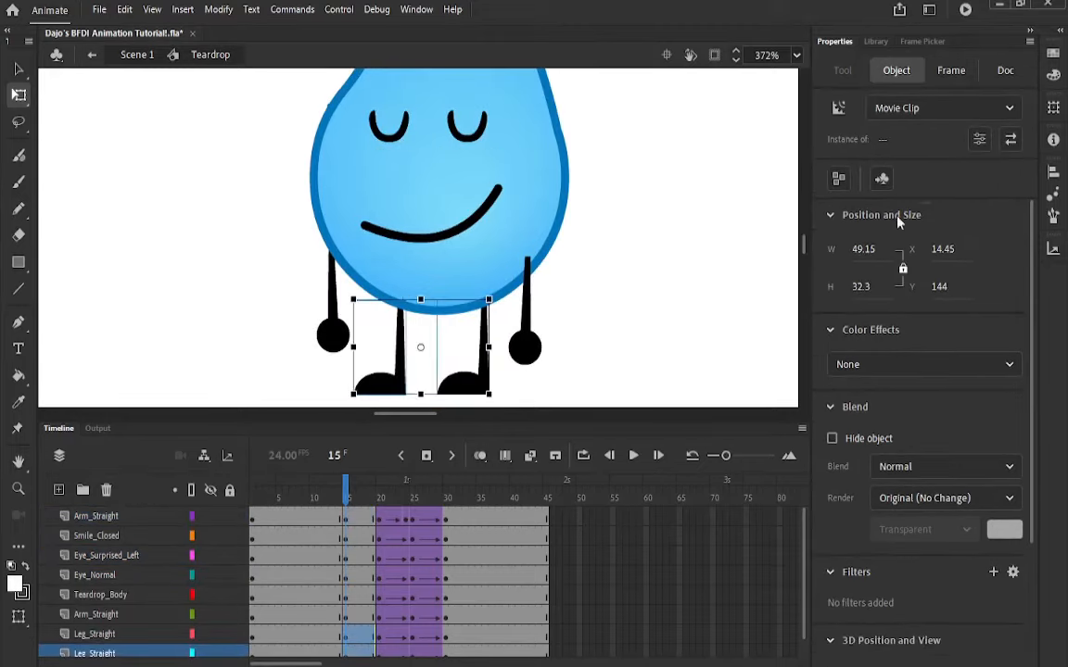
left_click(1010, 139)
left_click_drag(420, 299, 421, 294)
Nudge the body, face and arms down to Y 3.2 at frame 15 so they sit lower on the bent legs
left_click(610, 282)
left_click_drag(278, 102, 611, 263)
key("Down")
key("Down")
key("Down")
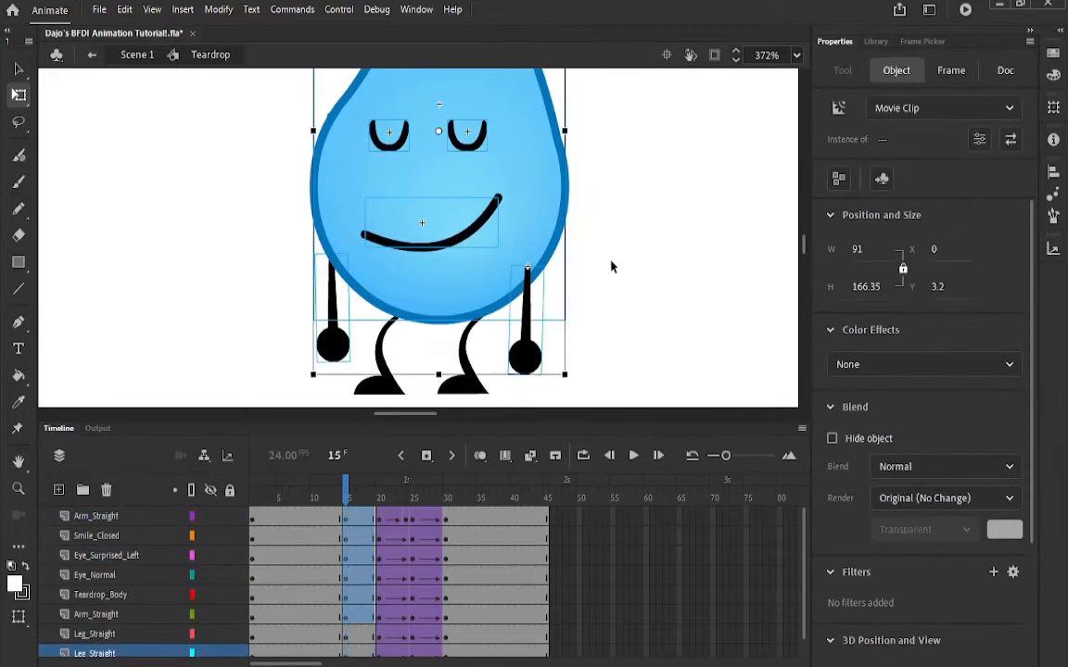
scroll(611, 267, "down", 3)
left_click(352, 498)
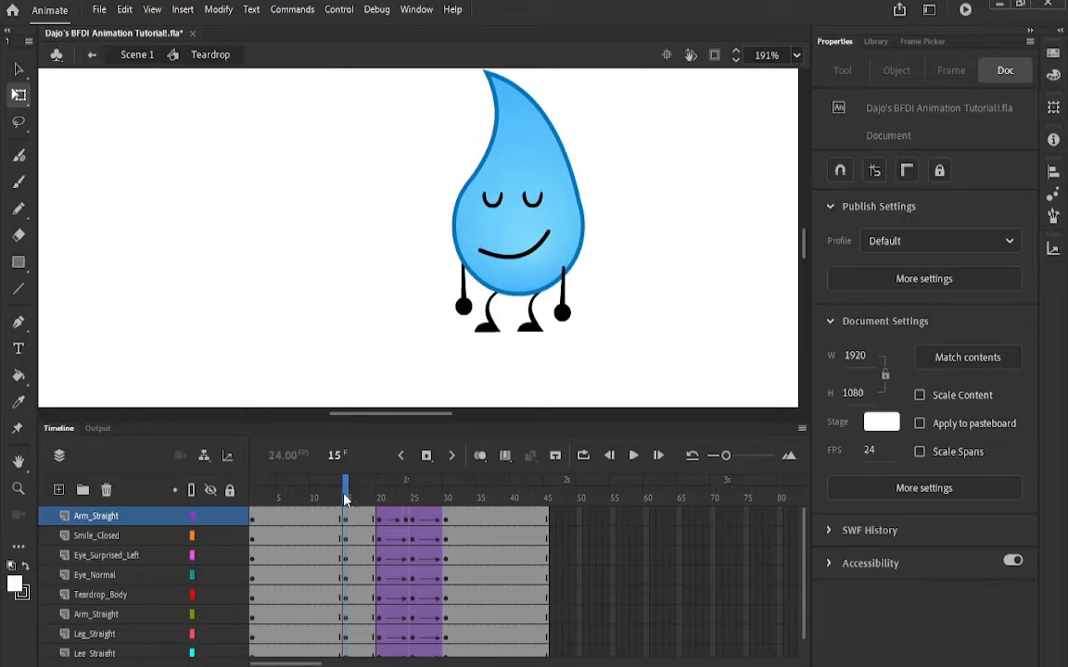
Replace the frame 20 keyframes on all layers with keyframes of the crouched pose and apply a classic tween to frame 25
left_click_drag(379, 517, 409, 647)
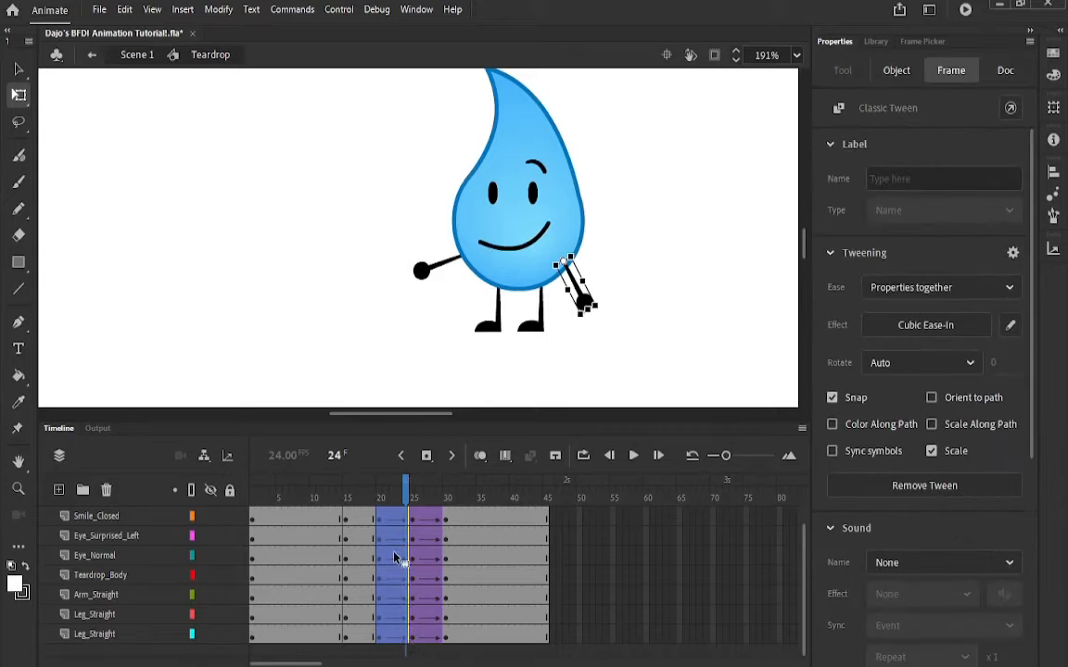
key("shift+F6")
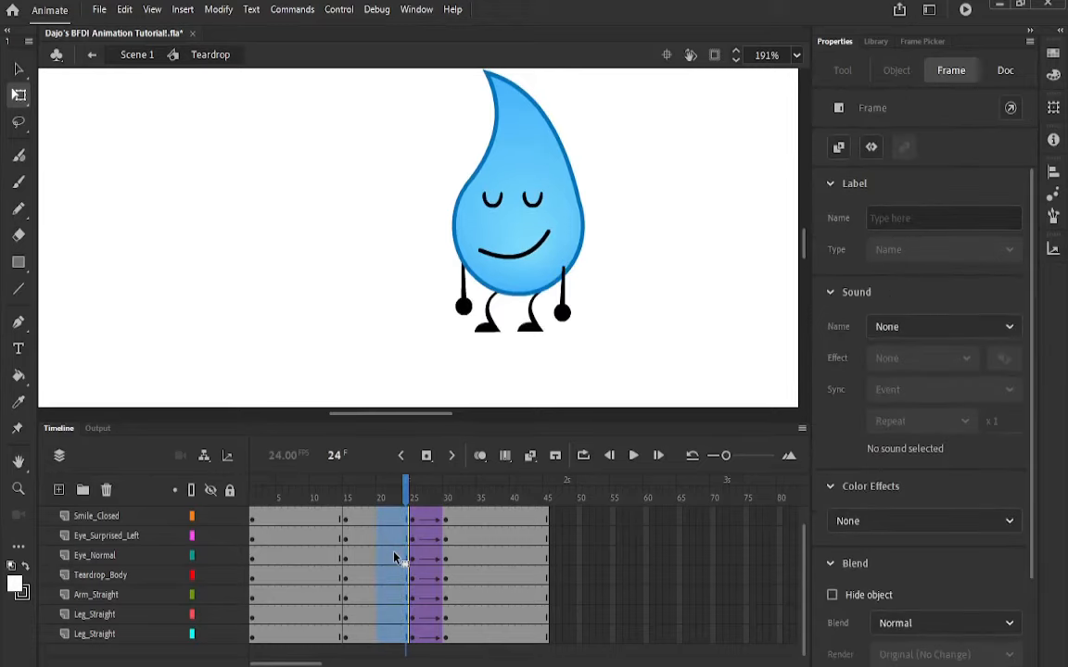
left_click(379, 636)
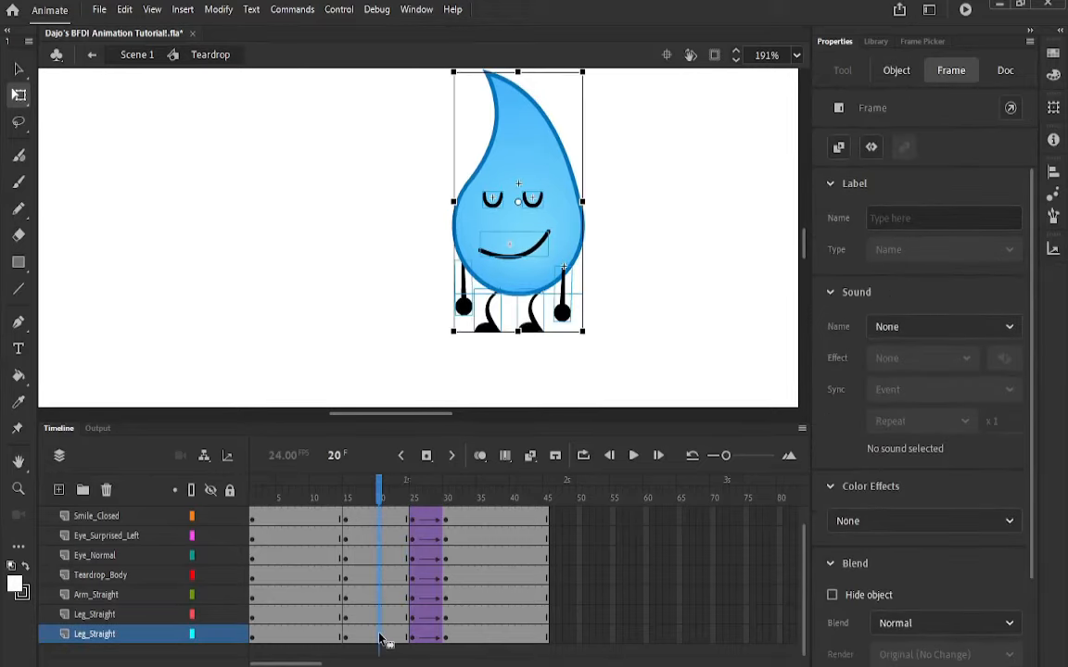
key("F6")
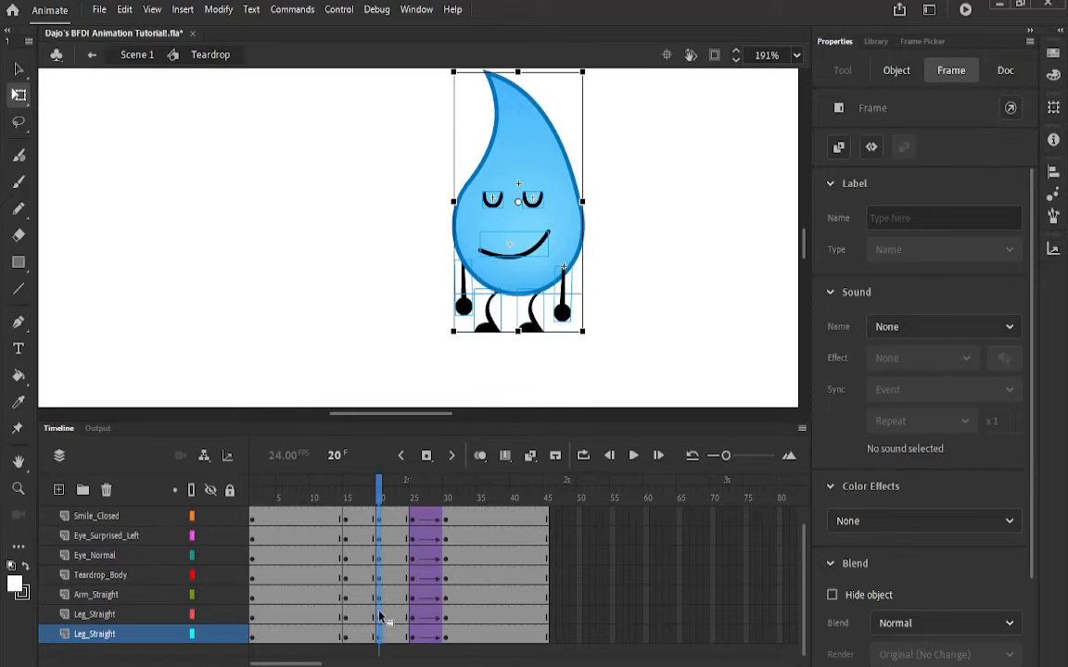
scroll(378, 556, "up", 1)
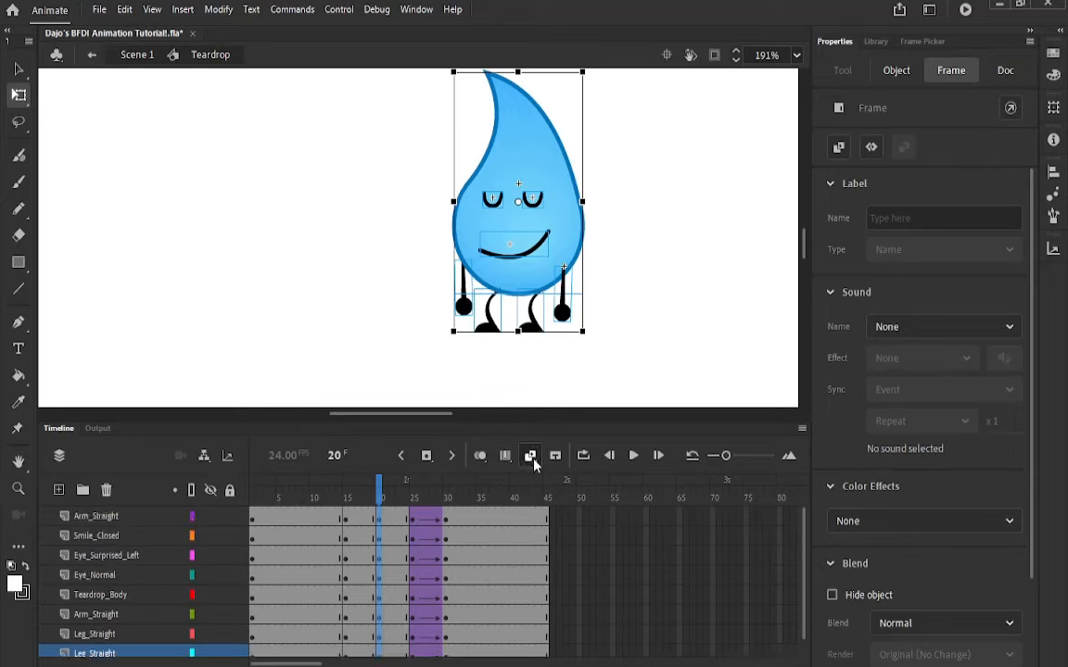
left_click(531, 458)
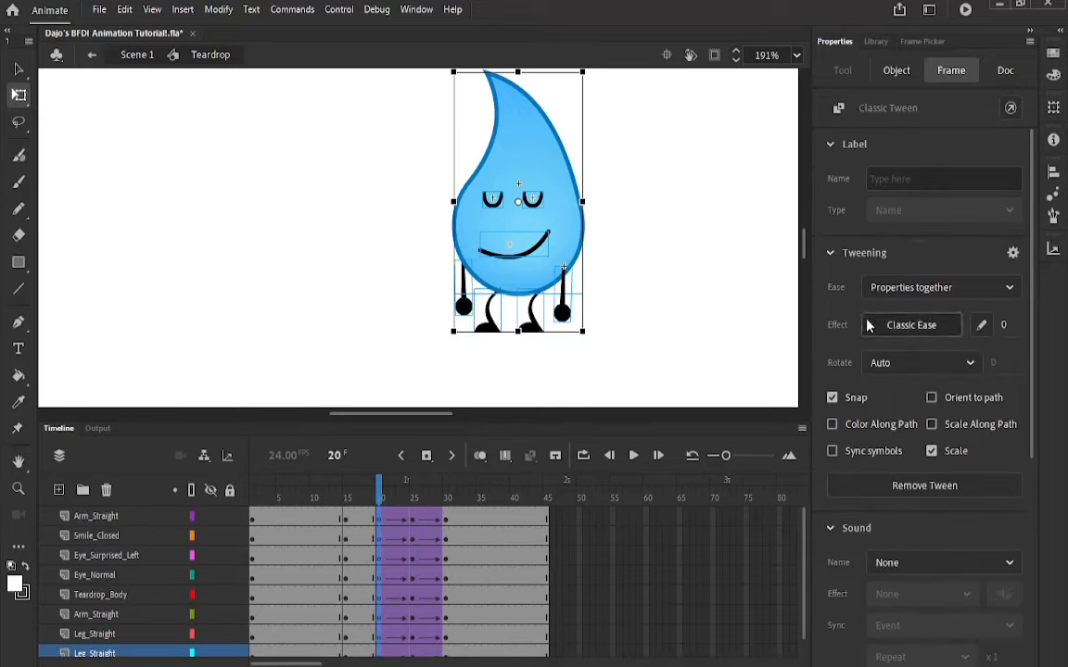
Play back the animation and scrub around frames 19 to 21 to examine the crouched pose
key("Return")
left_click(635, 458)
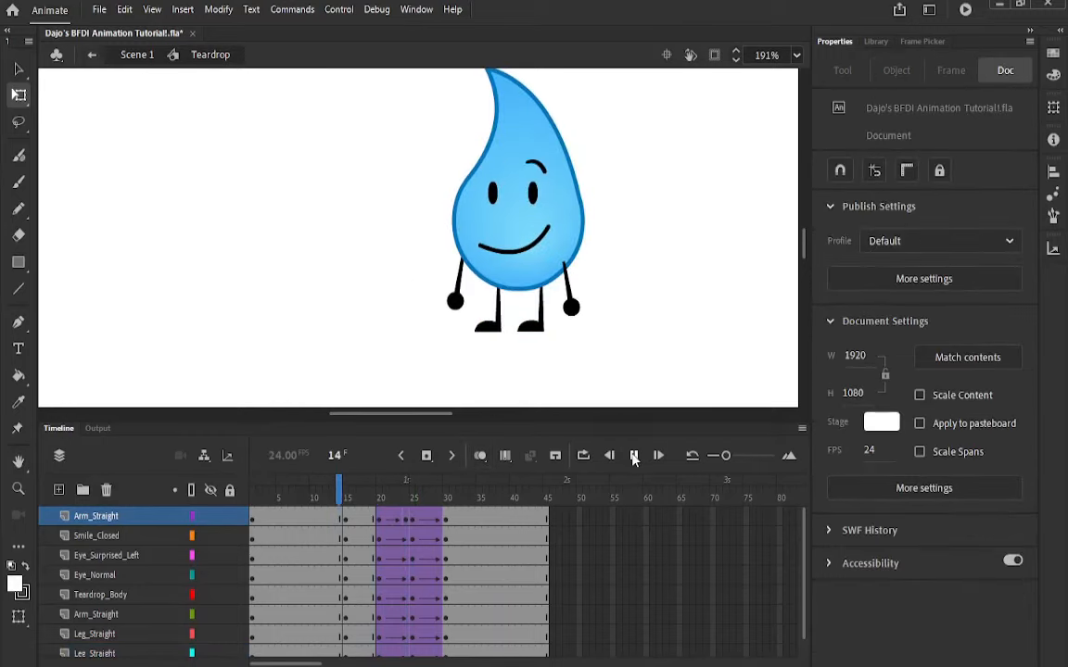
left_click(413, 489)
left_click_drag(646, 258, 454, 199)
left_click(587, 298)
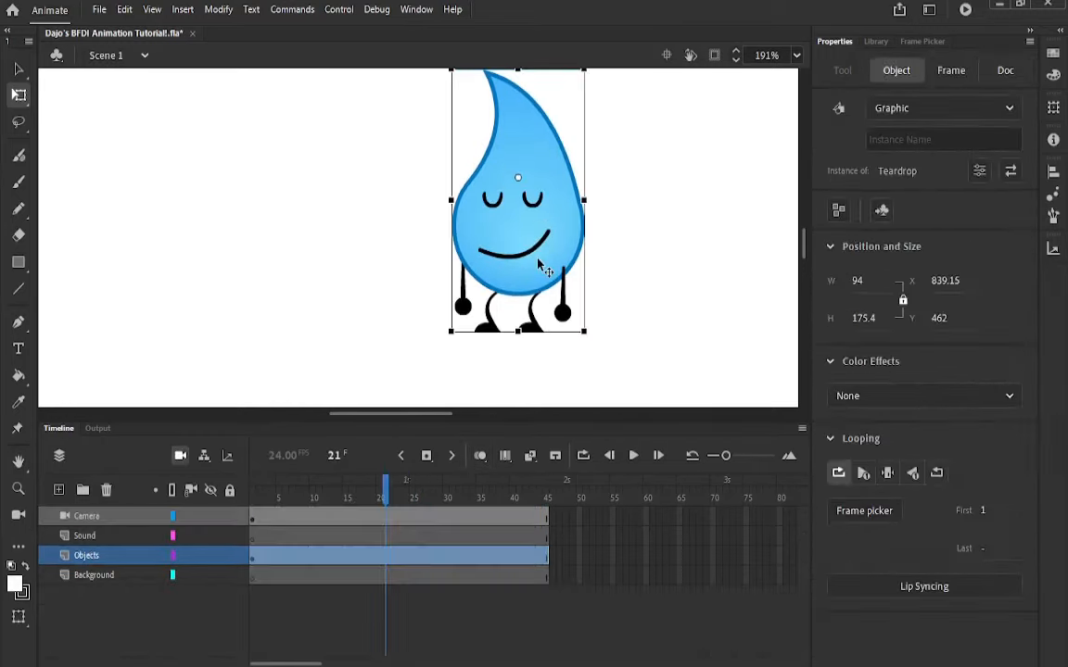
double_click(537, 265)
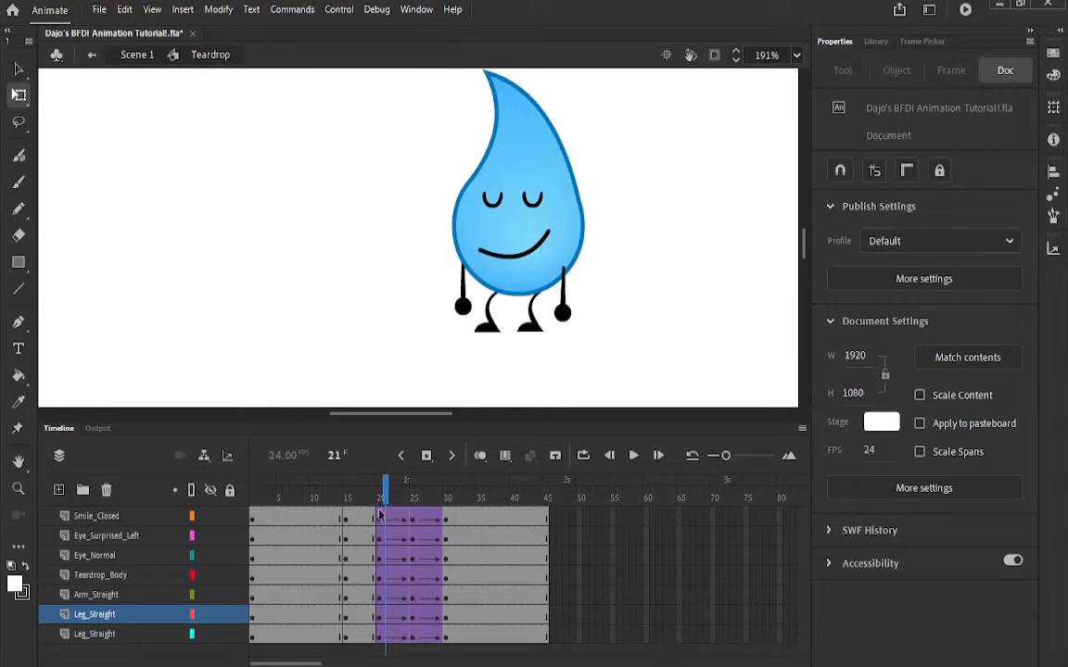
left_click_drag(384, 501, 370, 566)
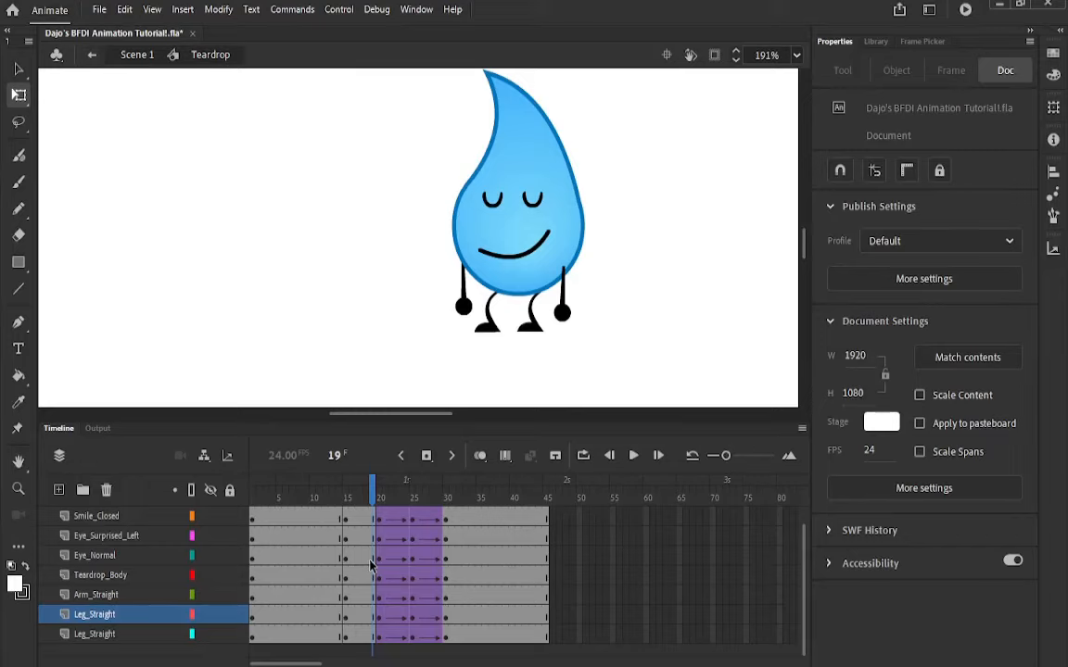
Insert keyframes at frame 10 on all body-part layers and apply a classic tween between frames 10 and 15
scroll(319, 537, "up", 1)
left_click(312, 517)
scroll(312, 593, "down", 1)
left_click(313, 635, "shift")
key("F6")
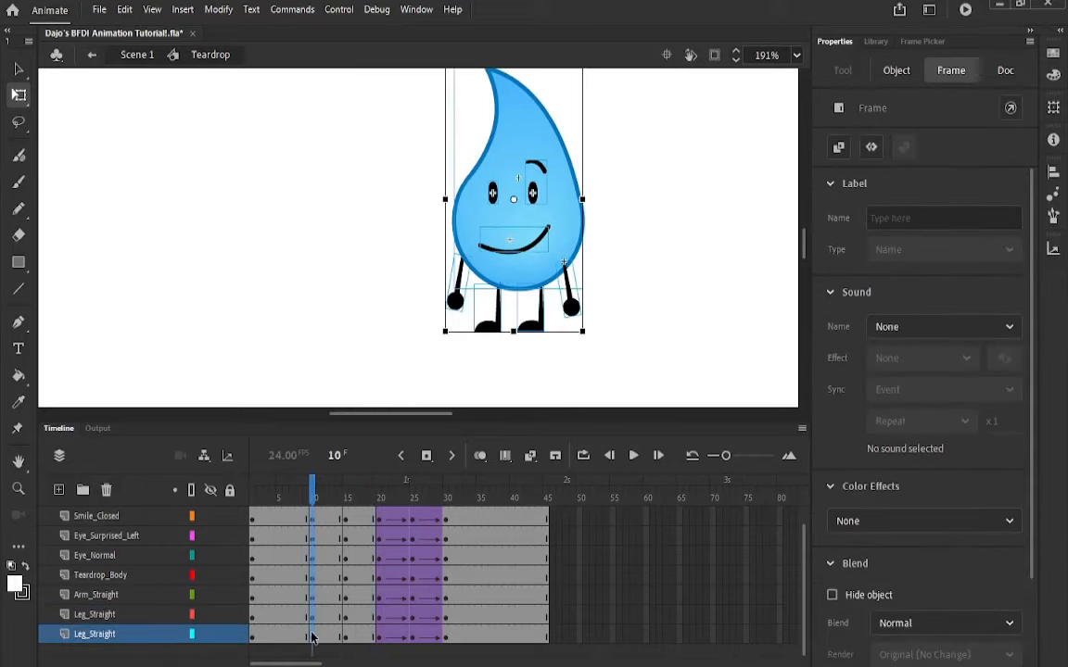
scroll(320, 621, "up", 1)
left_click(532, 456)
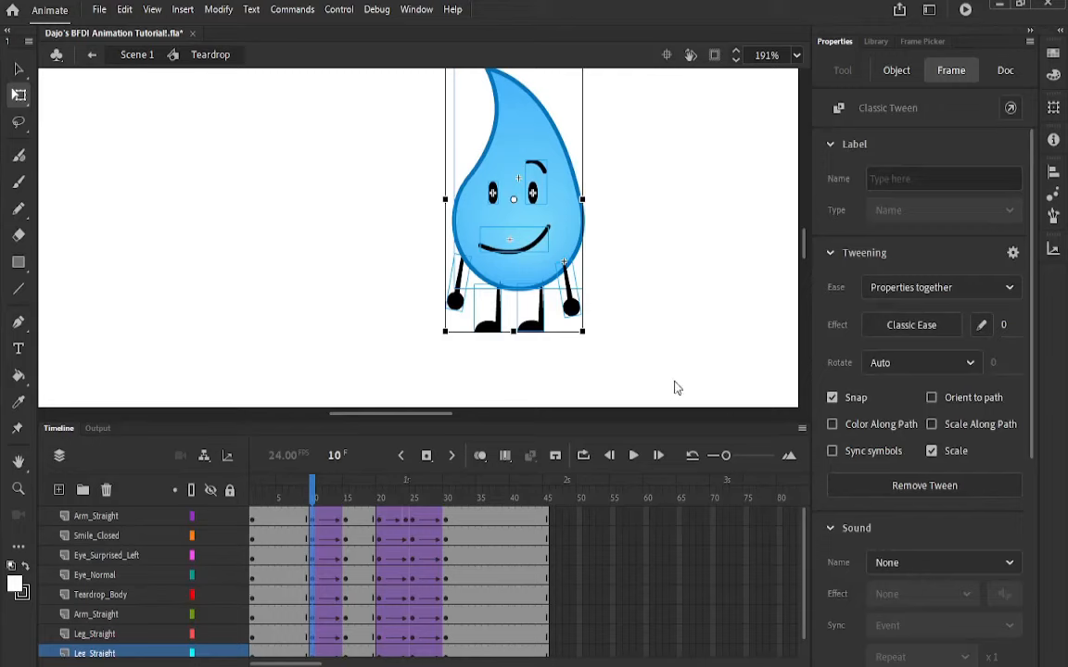
Apply a classic tween to all body-part layers between frames 15 and 20
left_click_drag(313, 489, 348, 497)
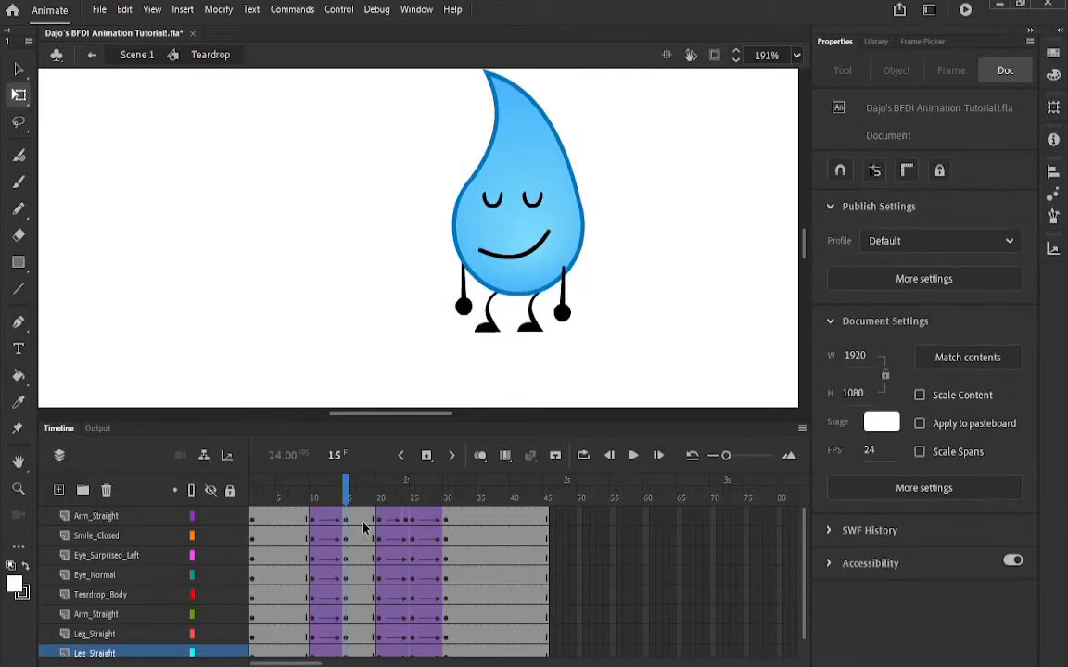
left_click(353, 518)
scroll(356, 574, "down", 1)
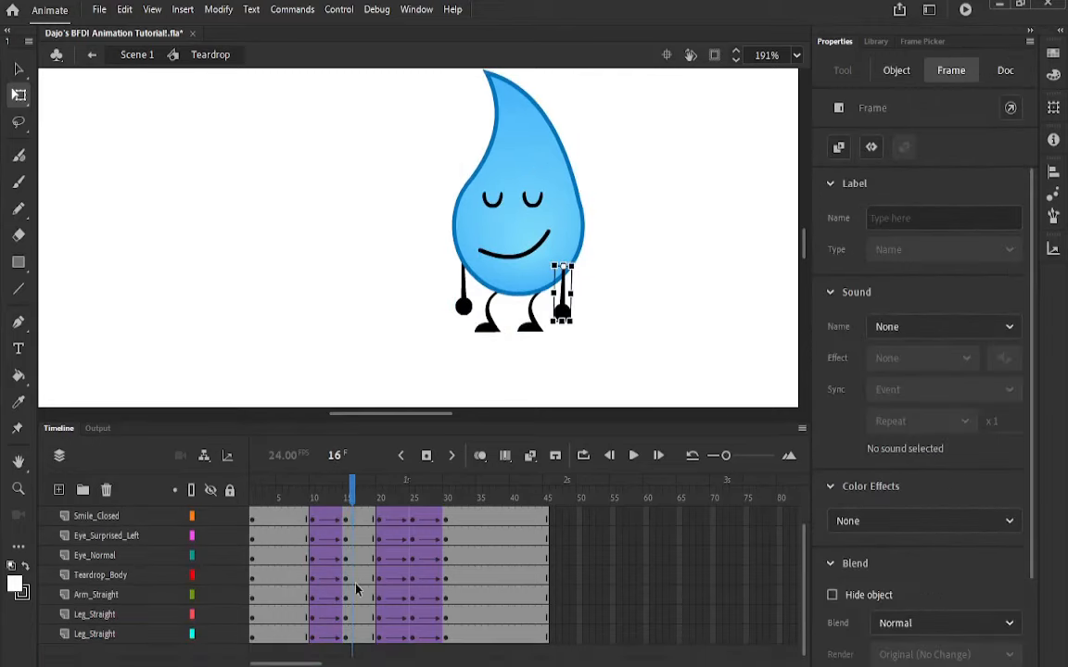
left_click(354, 637, "shift")
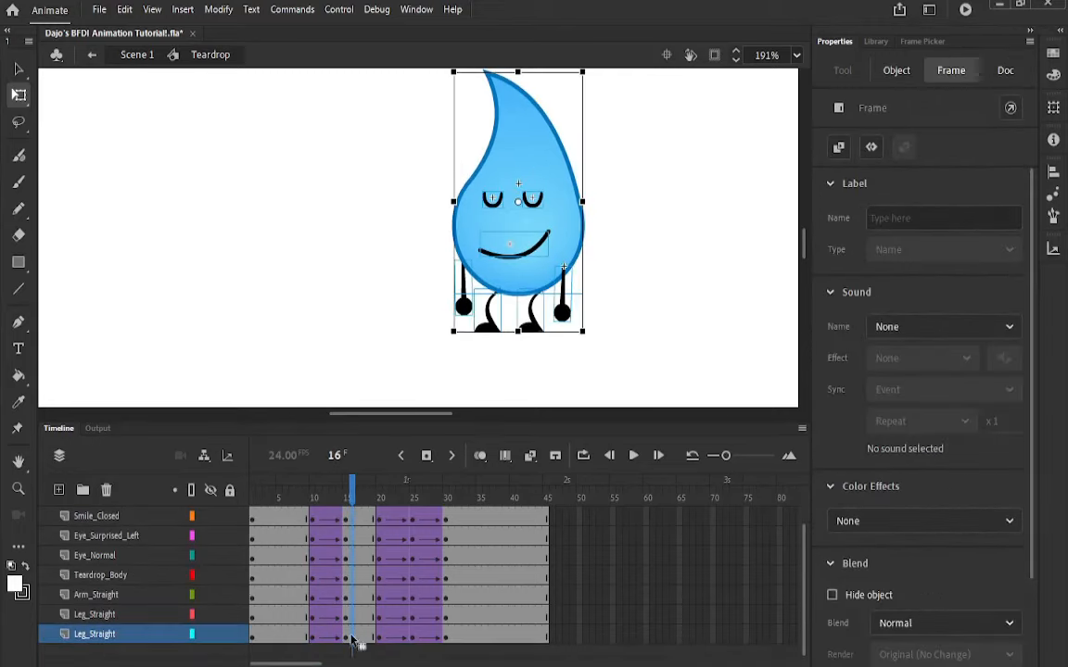
left_click(530, 456)
At frame 15, nudge the body, face and arms down to Y 3.7 and squash both bent legs to a height of 27.6
left_click_drag(397, 121, 615, 336)
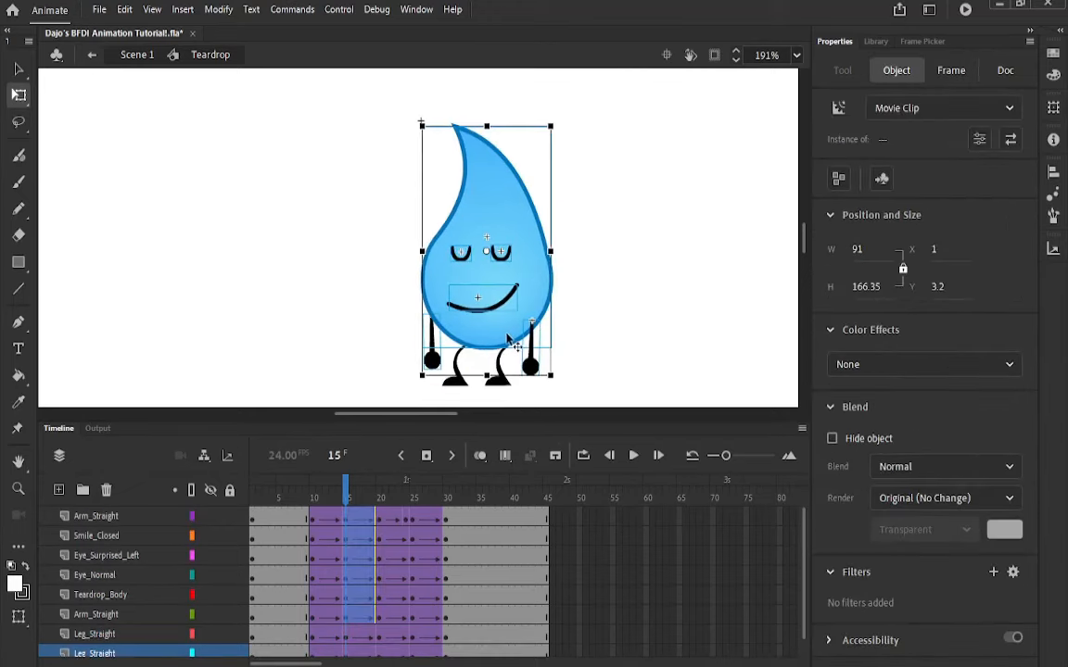
key("Left")
key("Down")
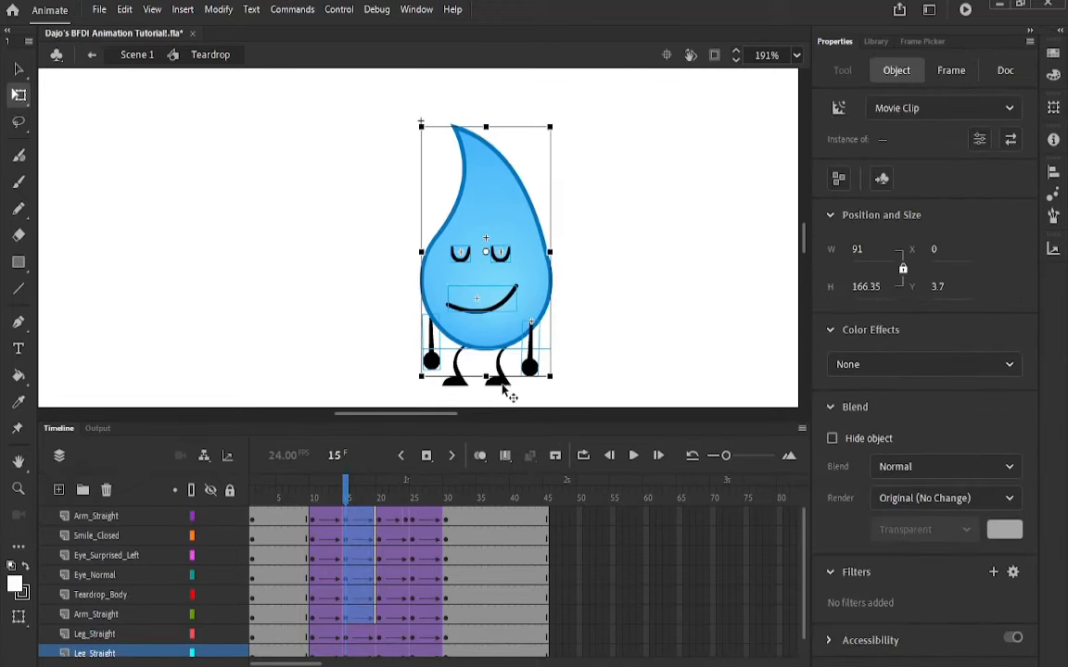
left_click(497, 383)
scroll(450, 381, "up", 1)
left_click(455, 383, "shift")
left_click_drag(484, 332, 485, 335)
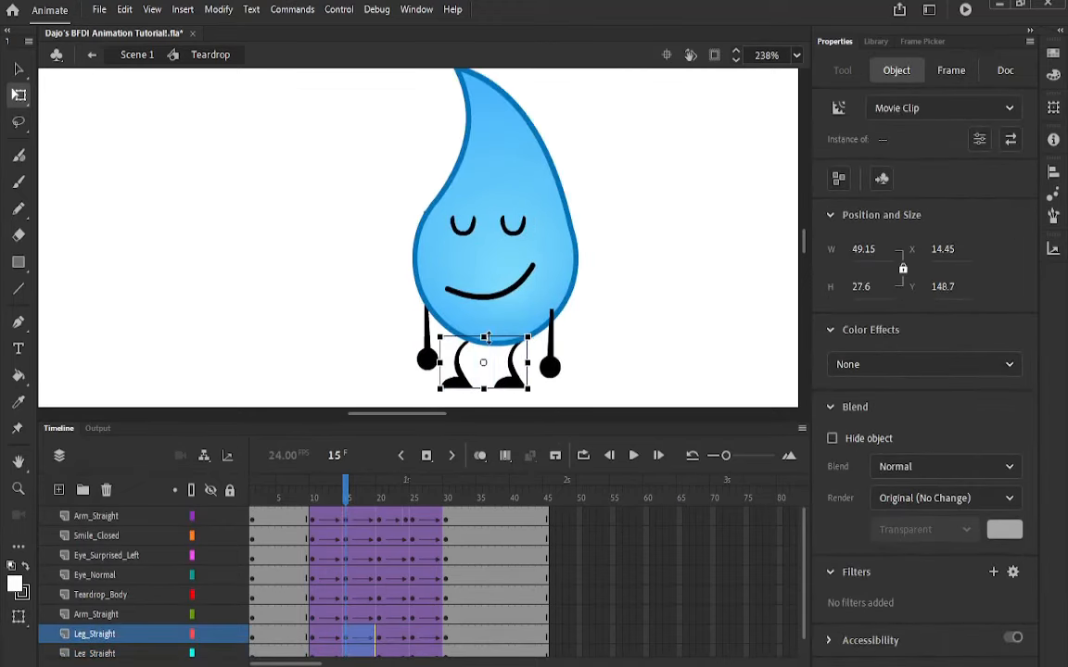
Rotate both arms slightly further inward at frame 15 and play back the animation
left_click(553, 370)
left_click_drag(571, 386, 563, 386)
left_click(427, 364)
left_click_drag(413, 373, 419, 376)
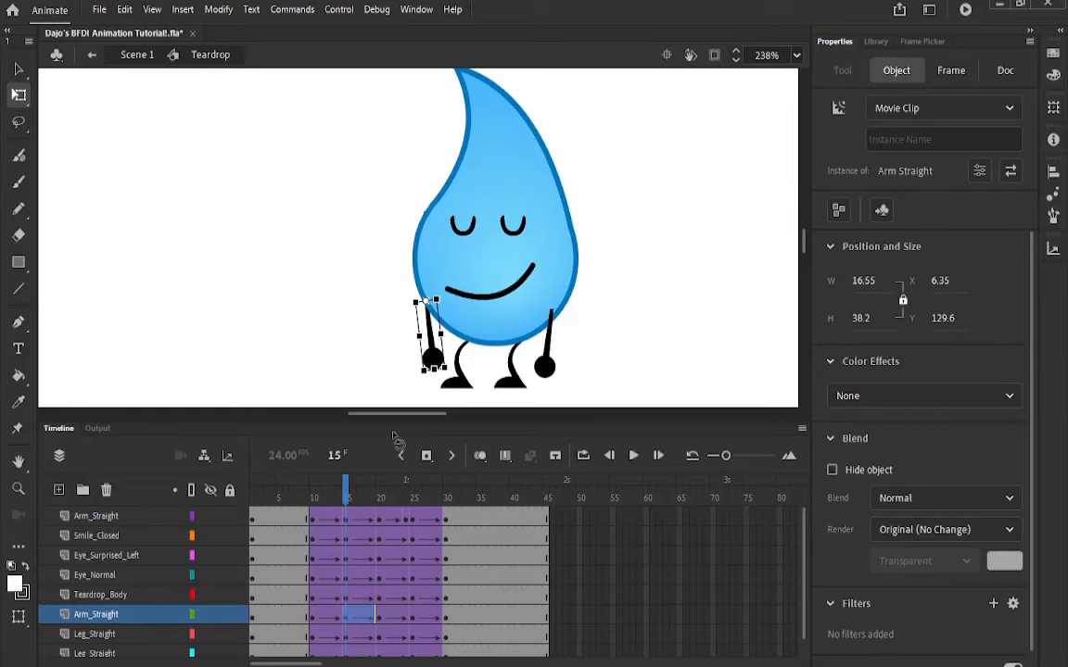
mouse_move(348, 497)
left_mouse_down()
mouse_move(373, 497)
mouse_move(352, 502)
left_mouse_up()
left_click(633, 455)
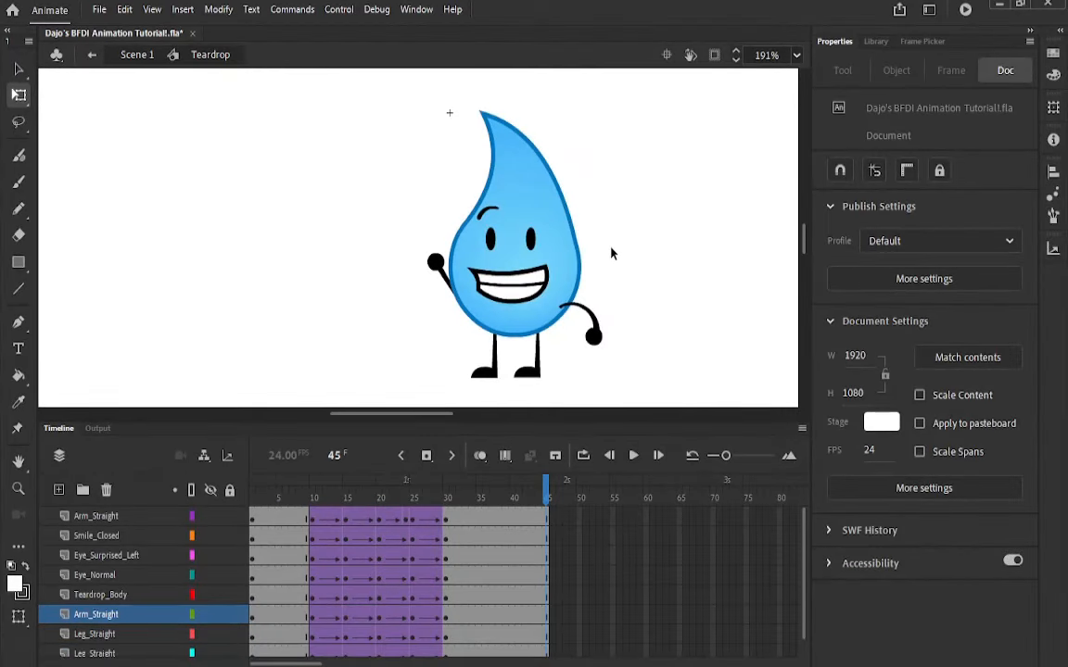
Exit the Teardrop symbol to Scene 1 and move the playhead back to frame 1
double_click(611, 253)
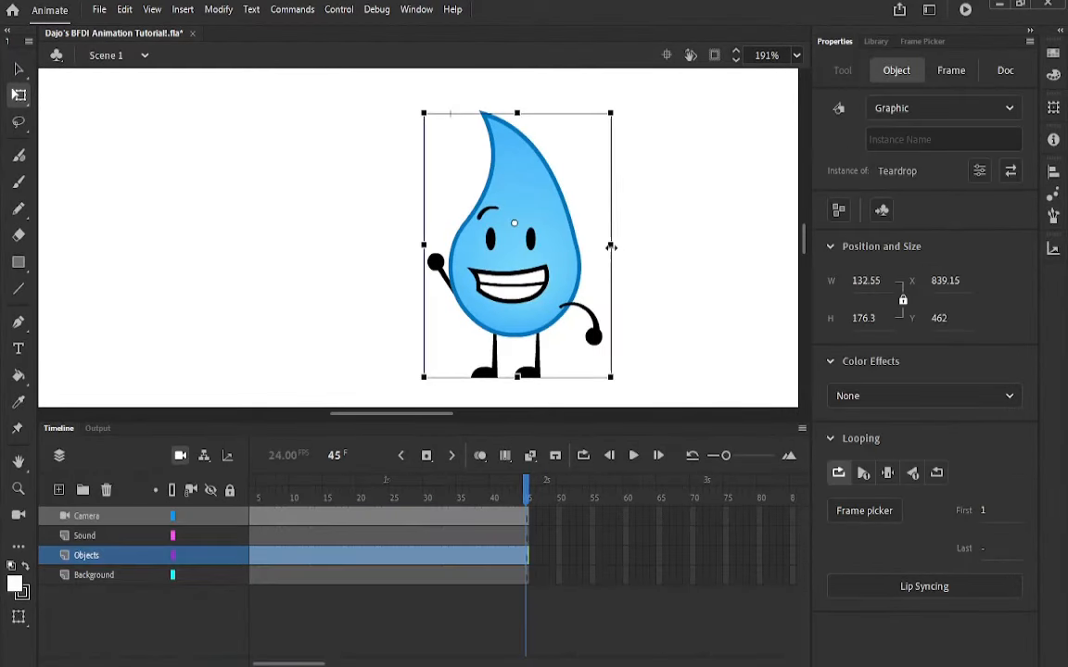
left_click(648, 261)
scroll(653, 263, "down", 1)
left_click_drag(526, 493, 222, 484)
key("F5")
key("F5")
key("F5")
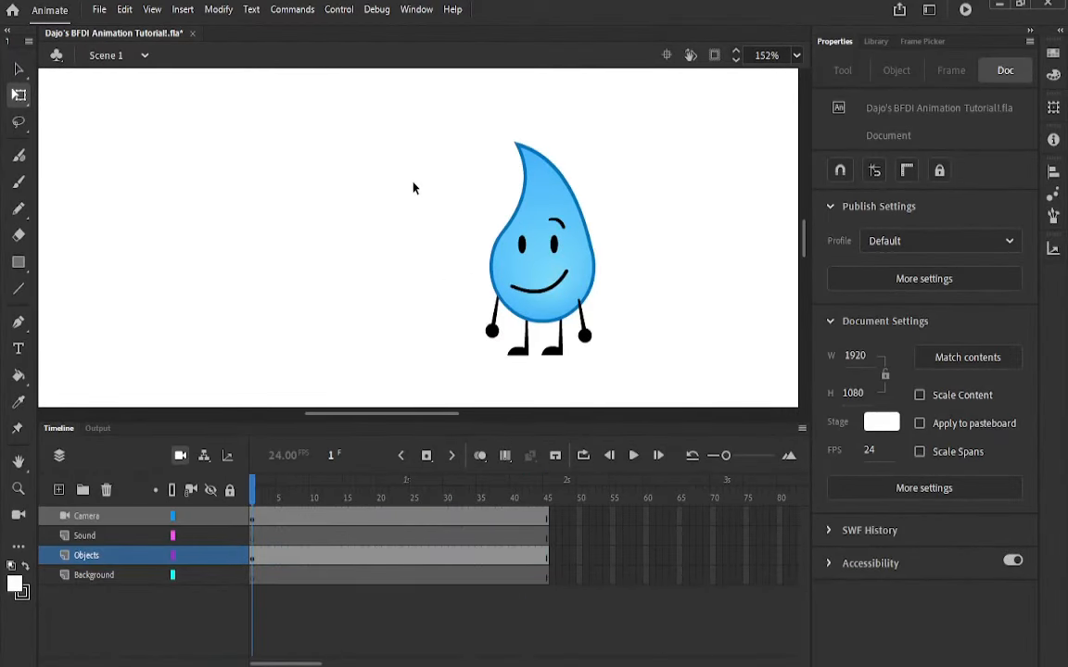
Enlarge the Teardrop instance to nearly fill the stage height and centre it on the stage
scroll(452, 223, "down", 7)
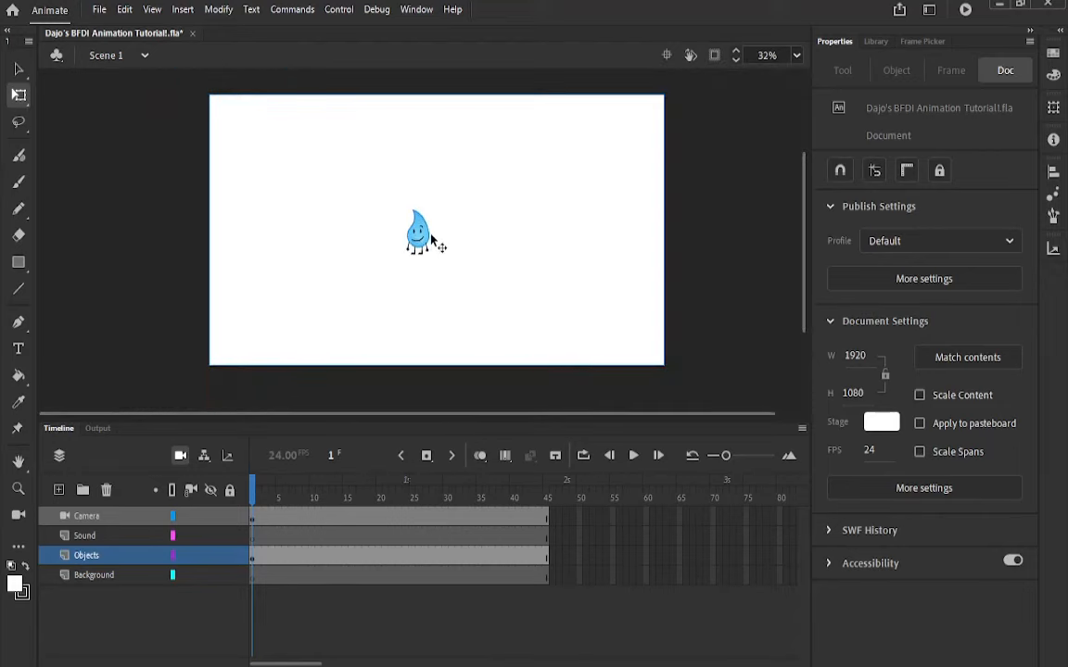
left_click(431, 239)
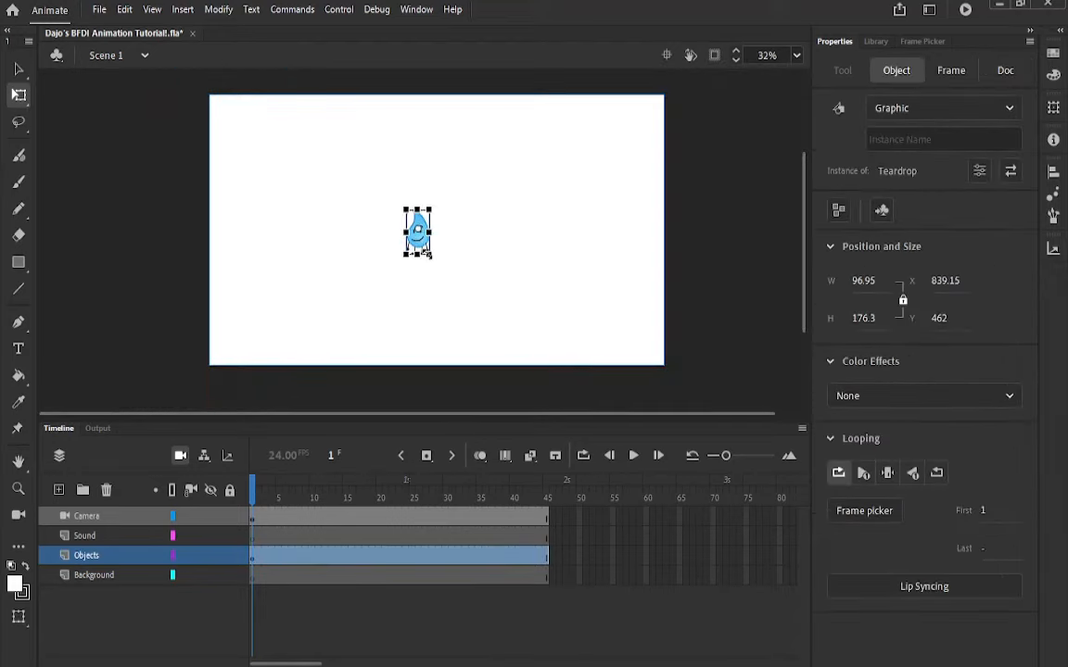
left_click_drag(427, 254, 516, 358)
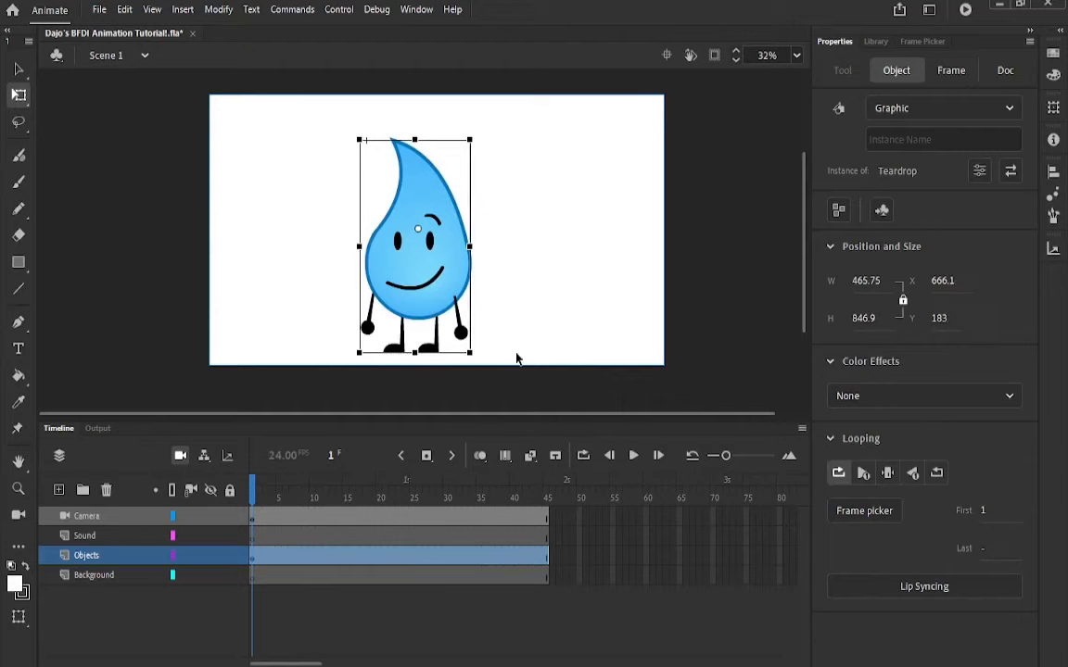
left_click_drag(421, 278, 466, 271)
left_click(546, 283)
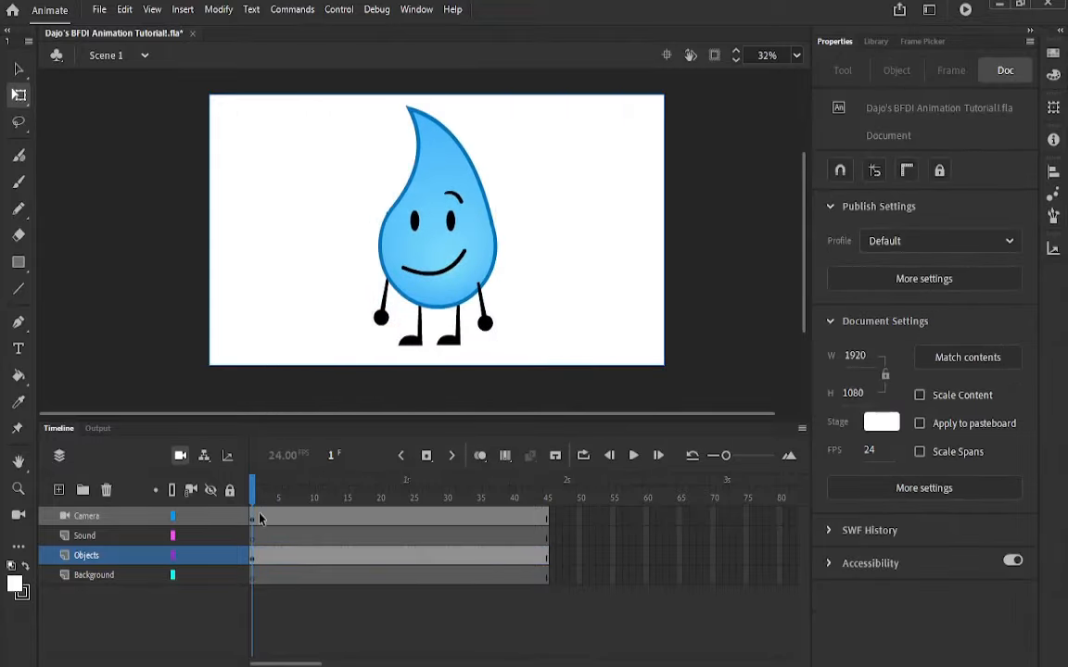